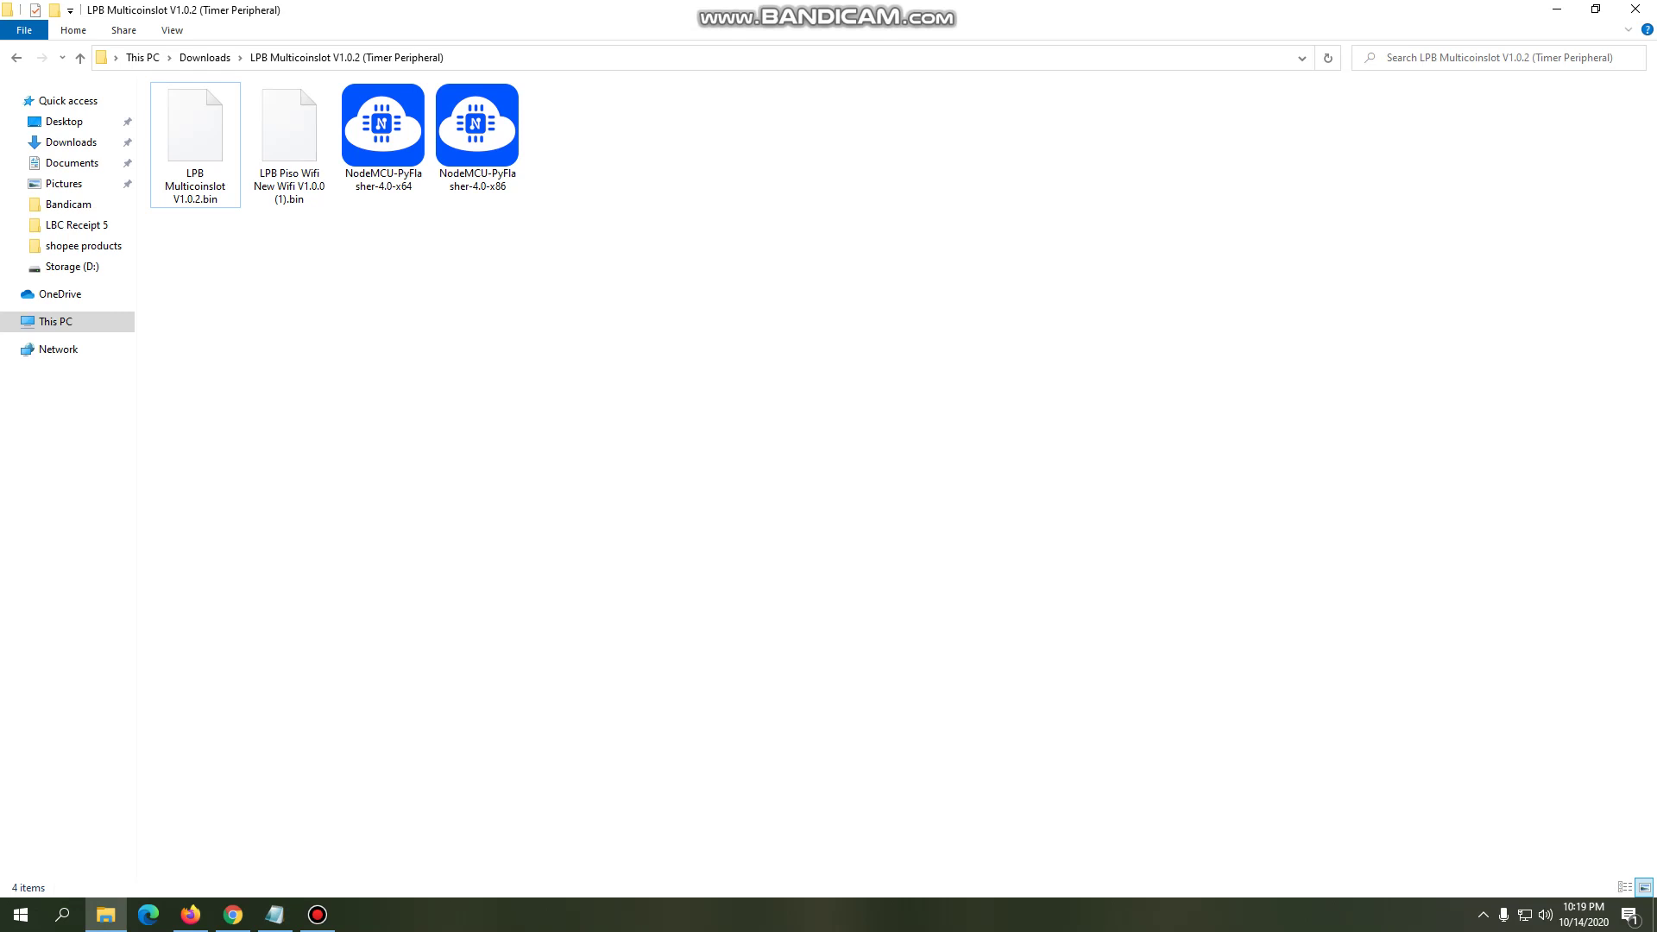
- Switch to Chrome, view the top of the Hay Le Comworks YouTube channel page, and return to the firmware folder
{"action": "left_click_drag", "start_coordinate": [561, 231], "coordinate": [151, 79]}
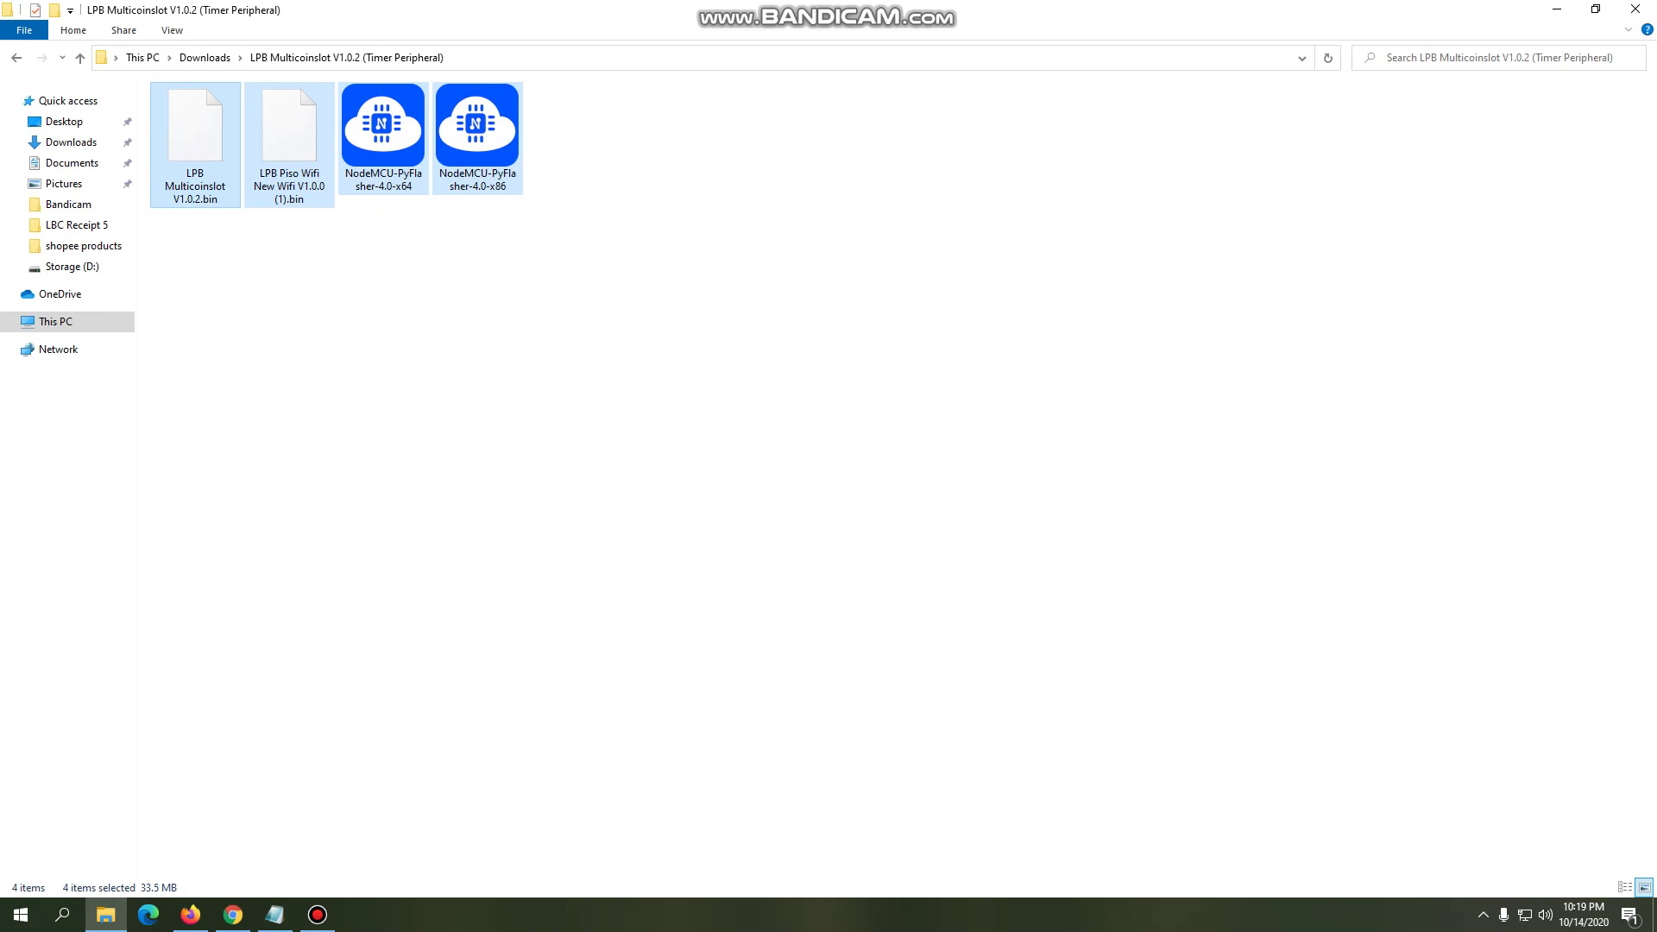
{"action": "key", "text": "Escape"}
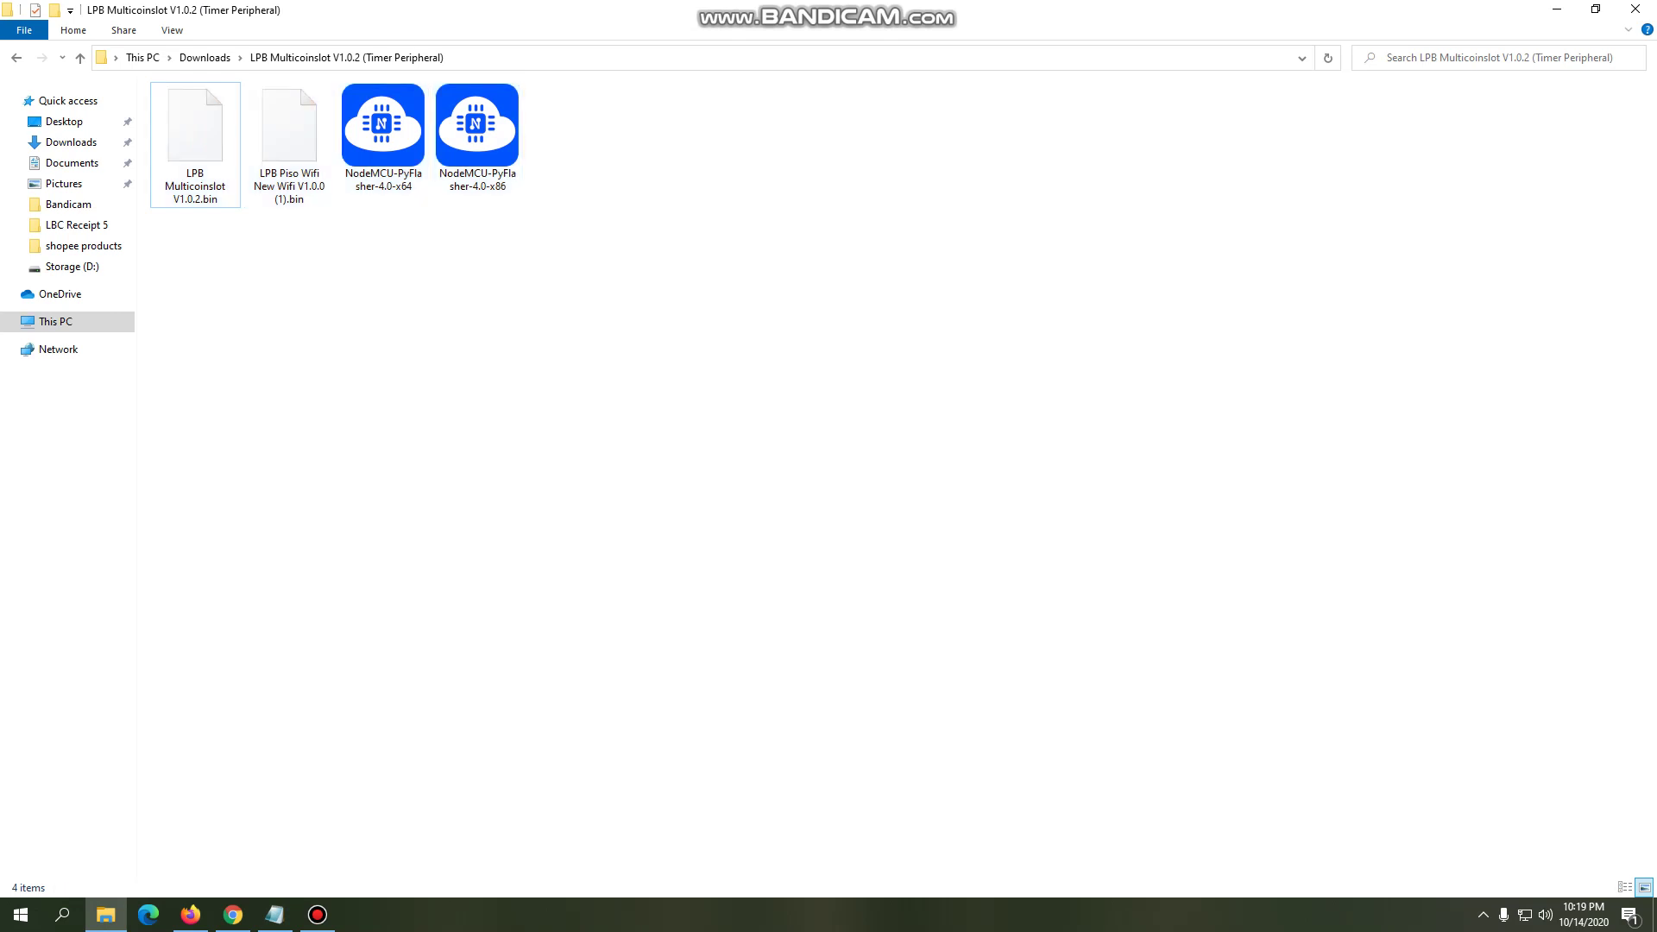
{"action": "left_click", "coordinate": [233, 915]}
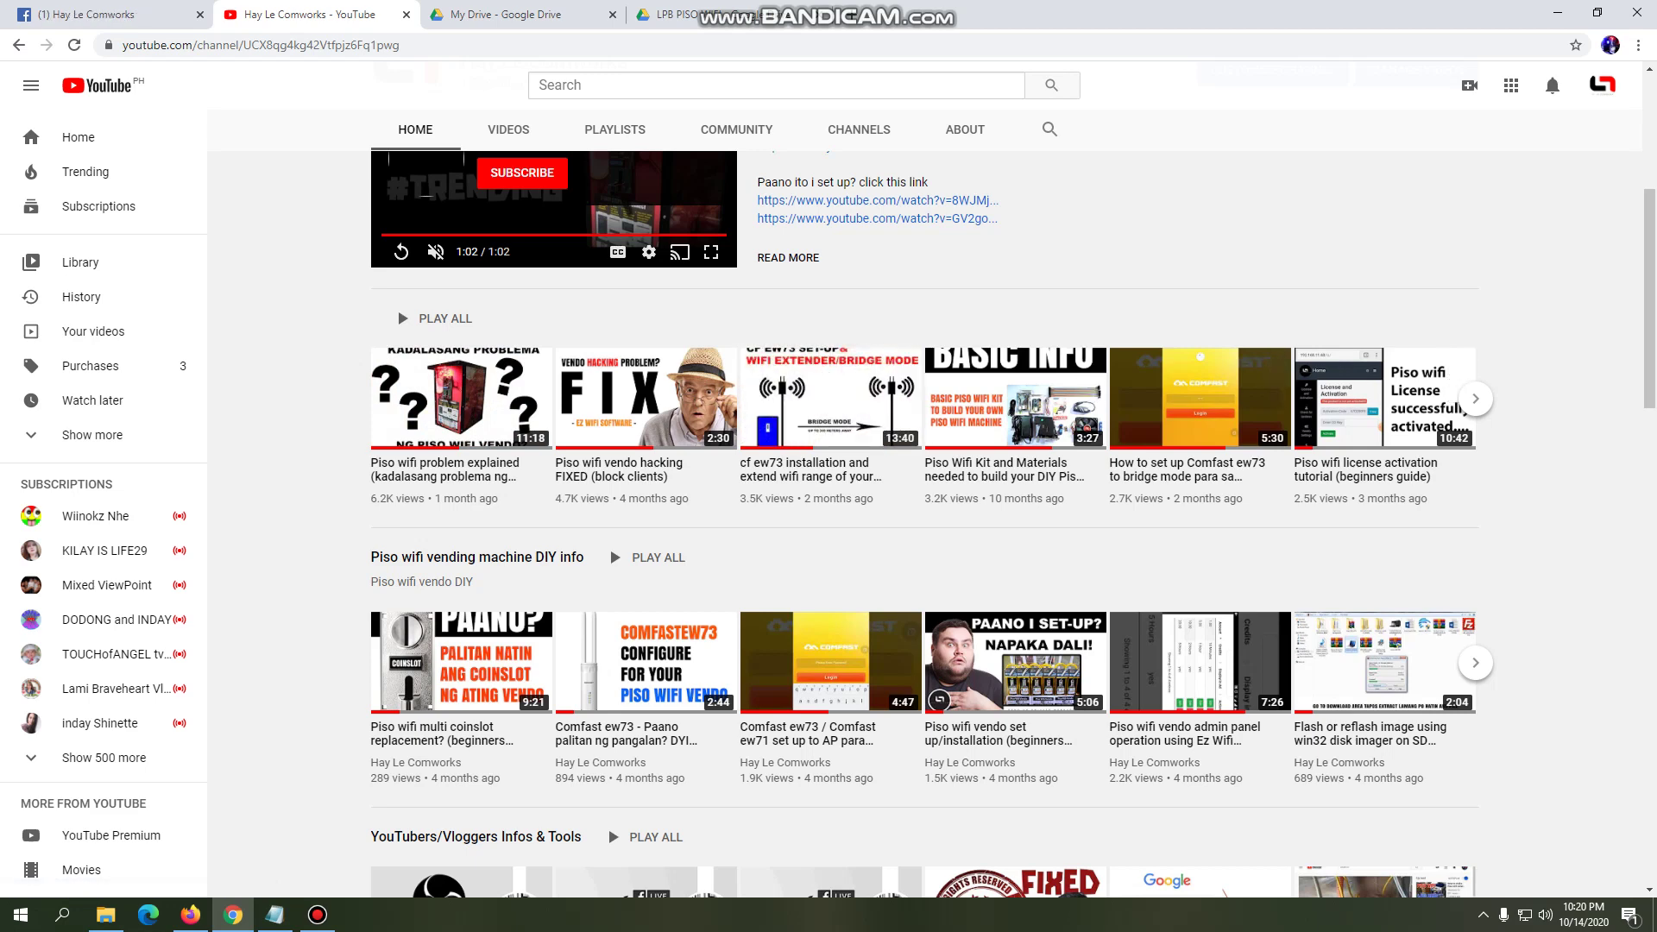
{"action": "scroll", "coordinate": [928, 518], "scroll_direction": "up", "scroll_amount": 3}
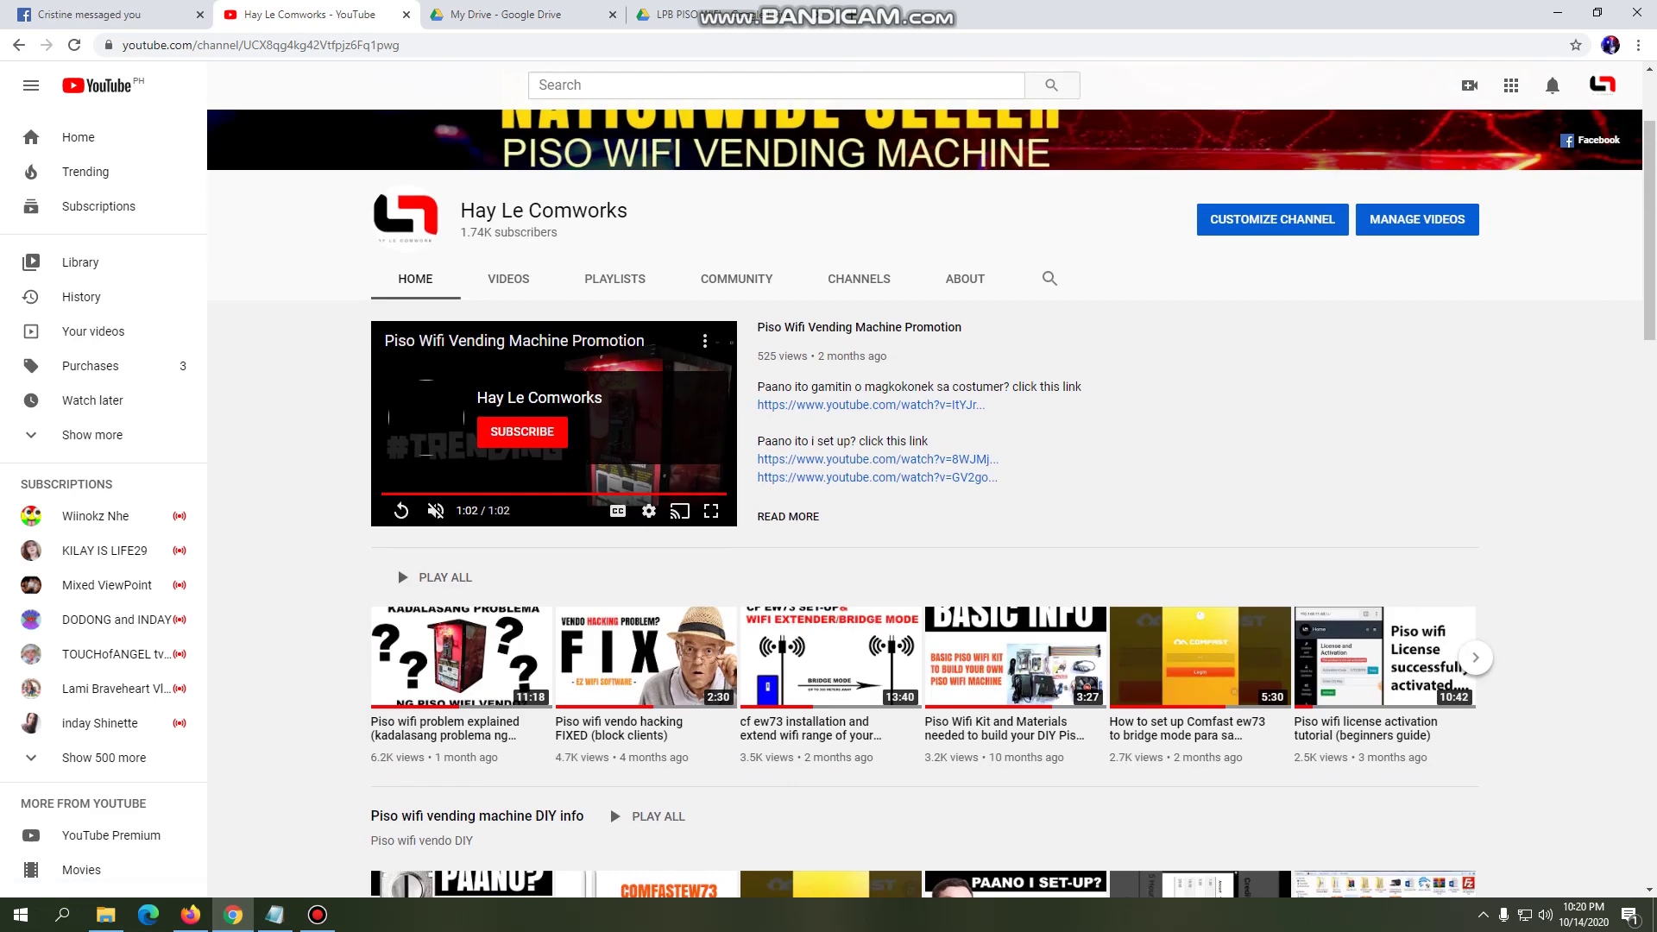
{"action": "scroll", "coordinate": [932, 503], "scroll_direction": "up", "scroll_amount": 2}
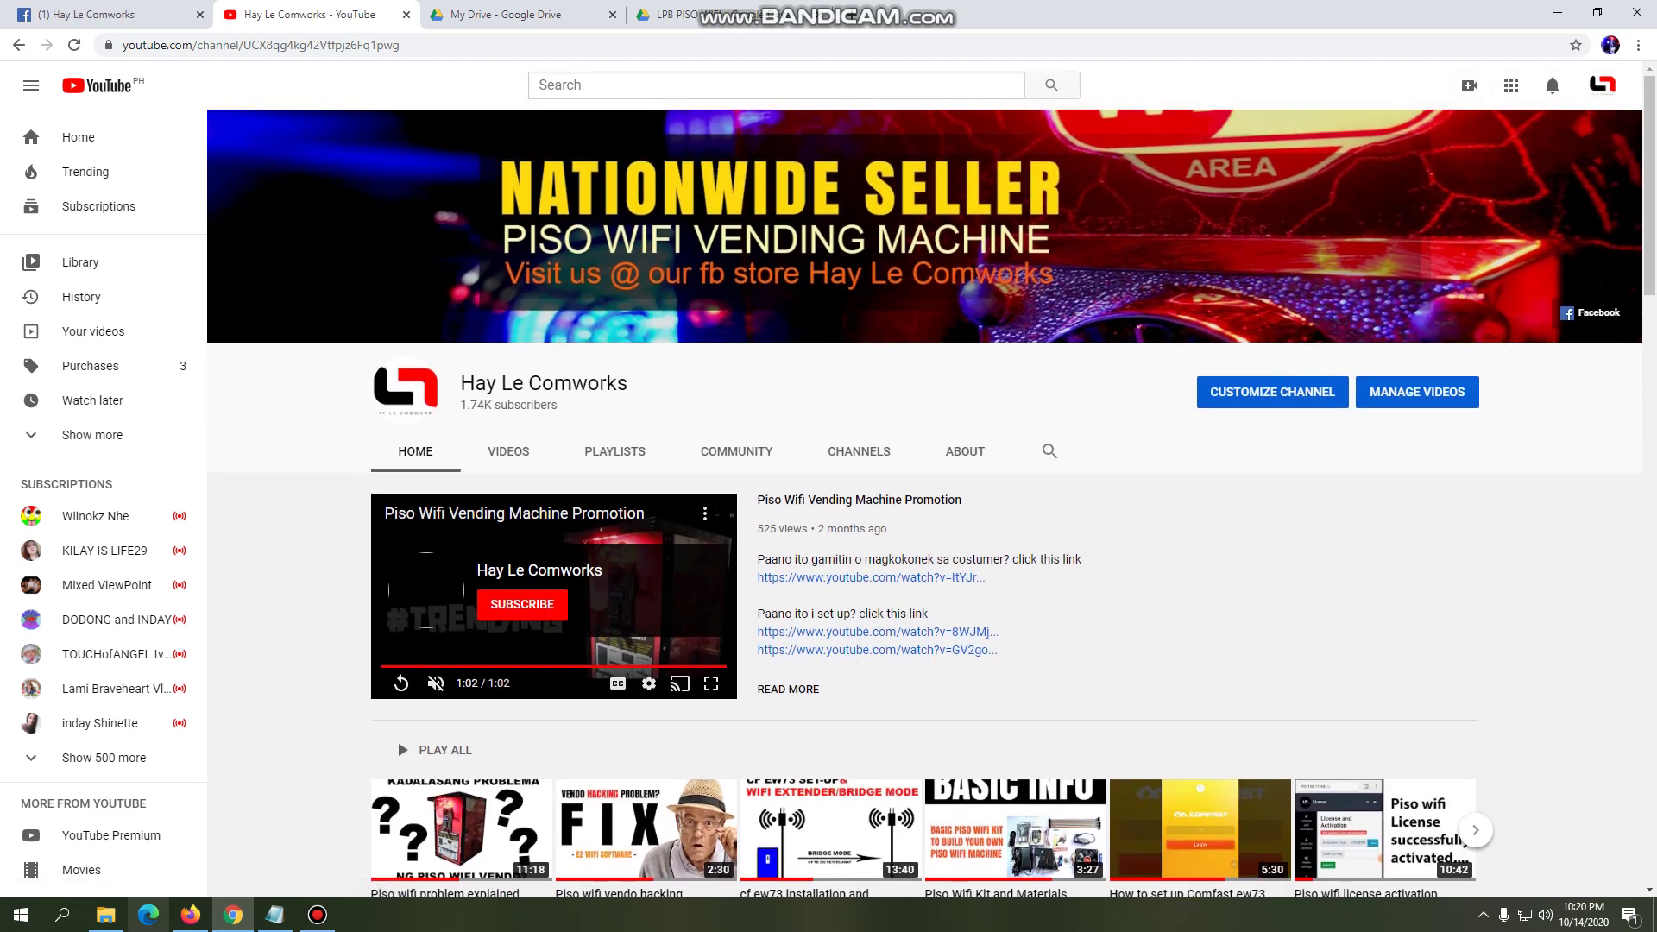
{"action": "left_click", "coordinate": [105, 914]}
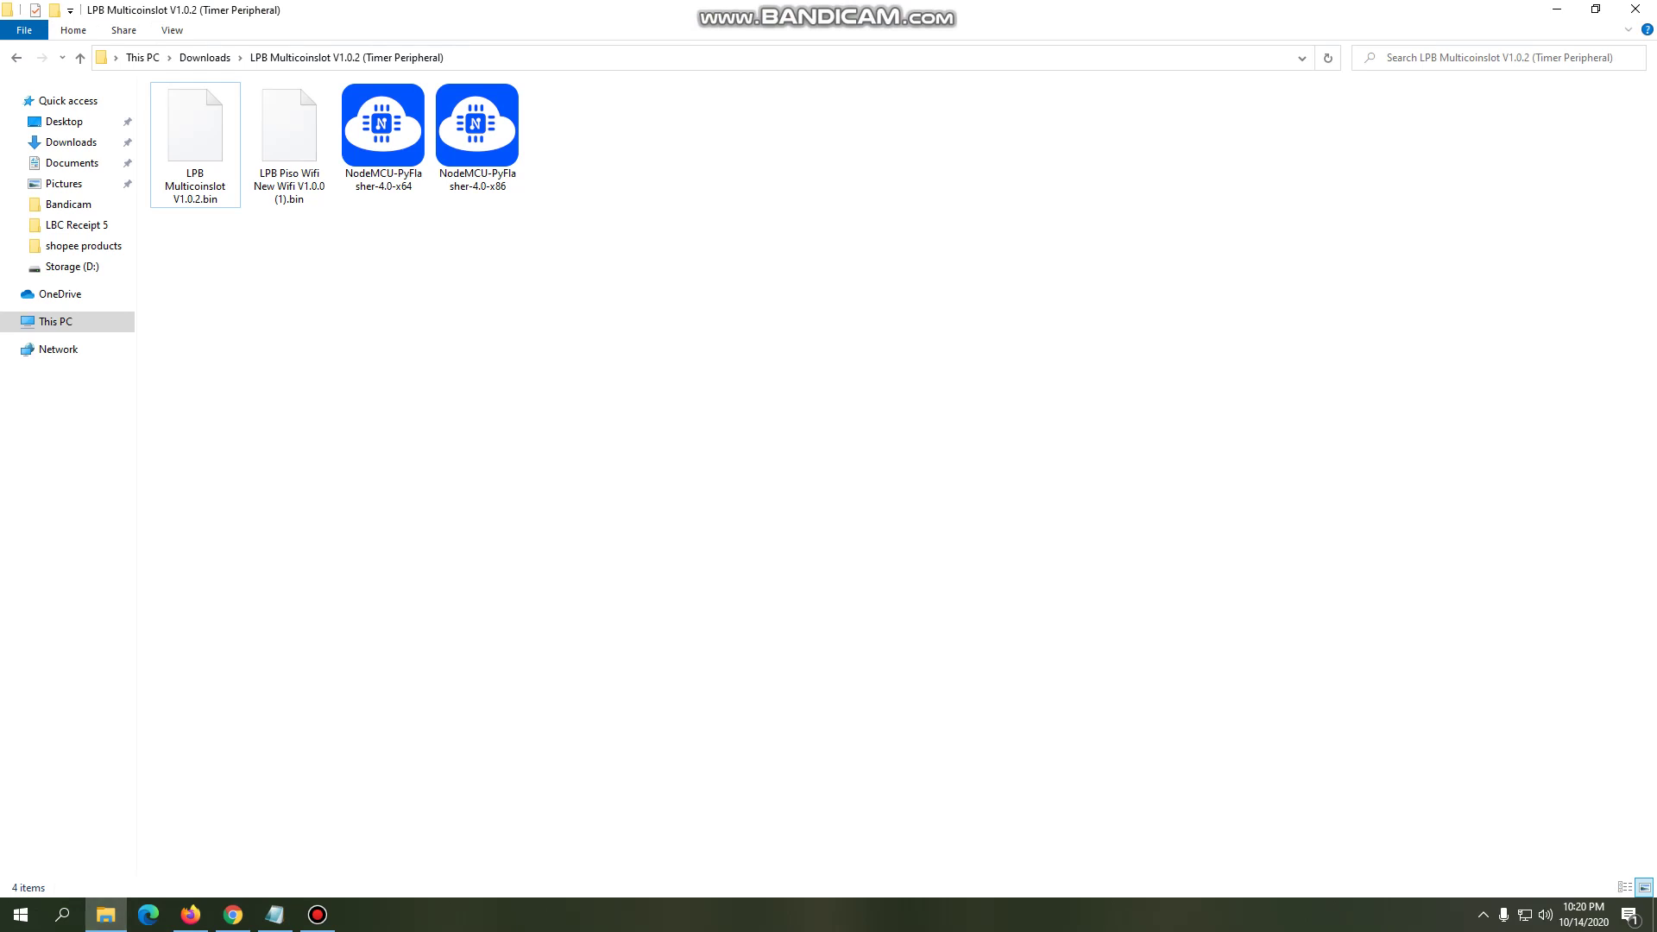
{"action": "left_click_drag", "start_coordinate": [555, 270], "coordinate": [151, 86]}
{"action": "left_click", "coordinate": [259, 345]}
- Launch NodeMCU-PyFlasher-4.0-x64 from the folder, refresh its port list and select COM4 as the serial port
{"action": "mouse_move", "coordinate": [105, 913]}
{"action": "left_click", "coordinate": [384, 129]}
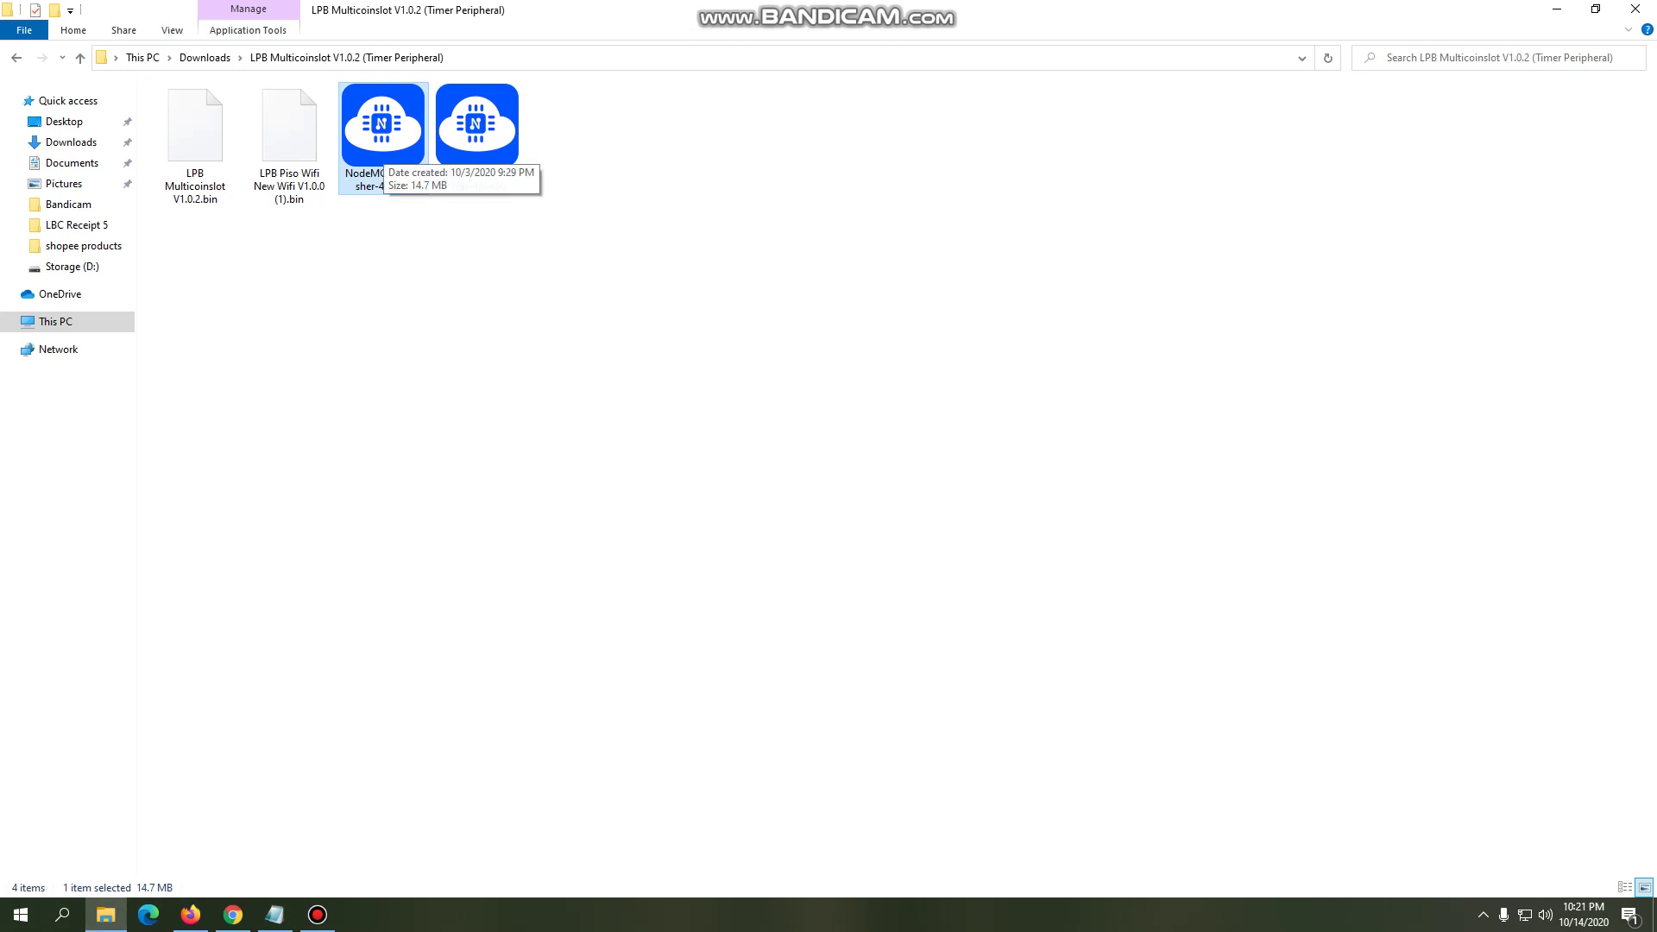
{"action": "key", "text": "Return"}
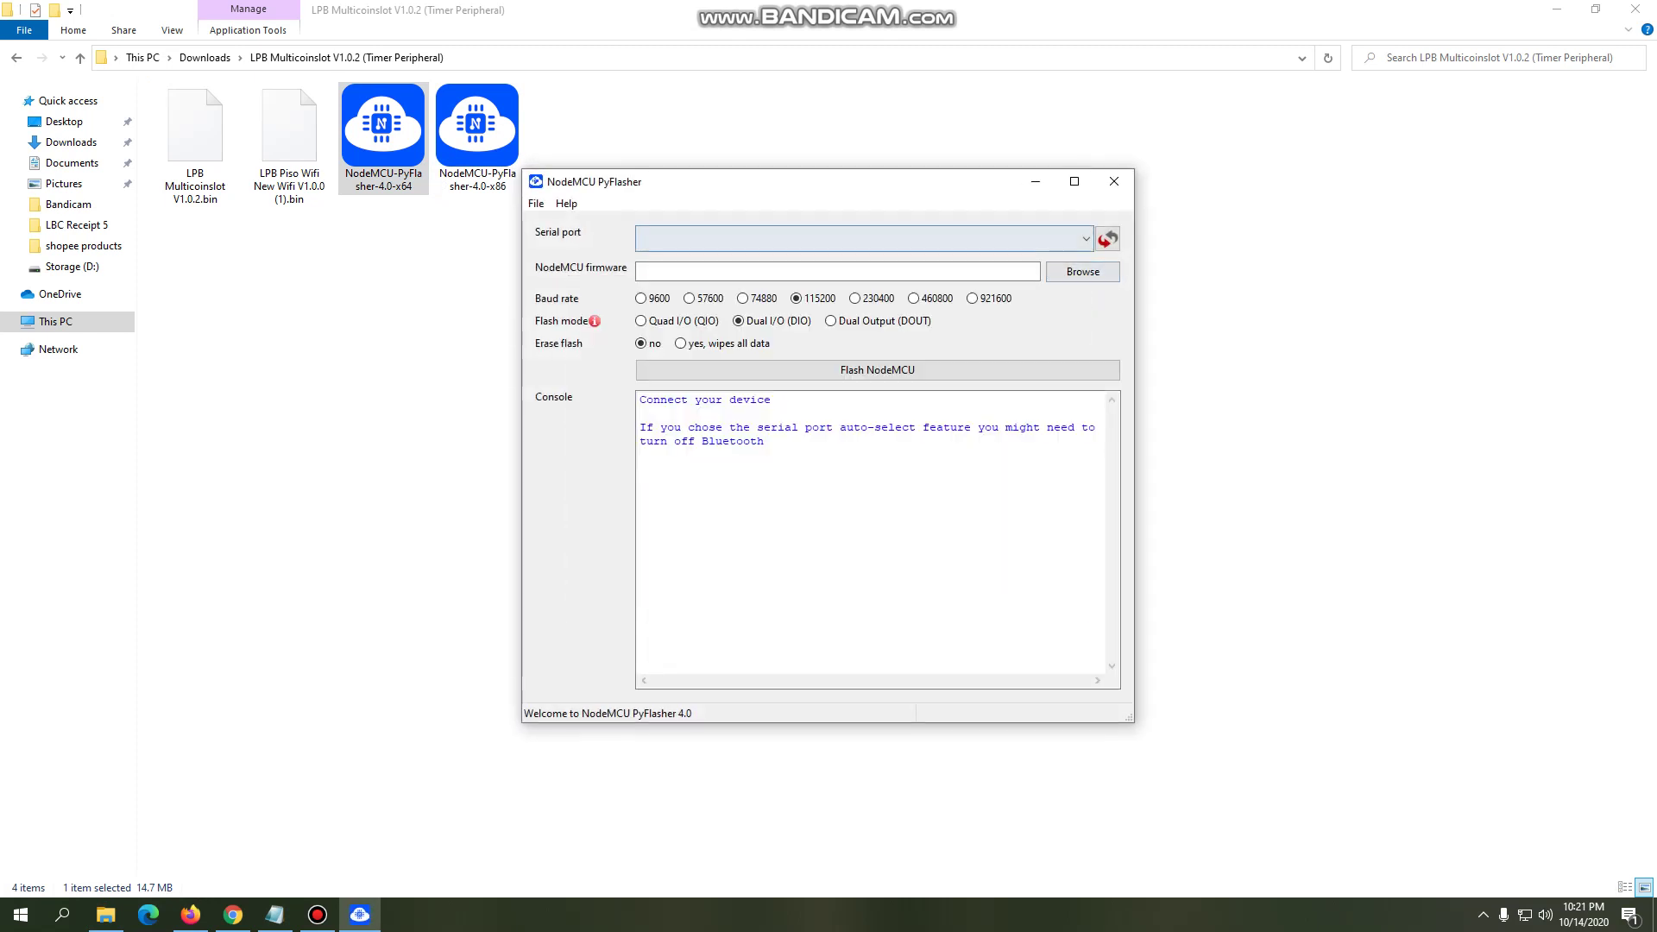
{"action": "left_click", "coordinate": [1085, 239]}
{"action": "left_click", "coordinate": [1085, 239]}
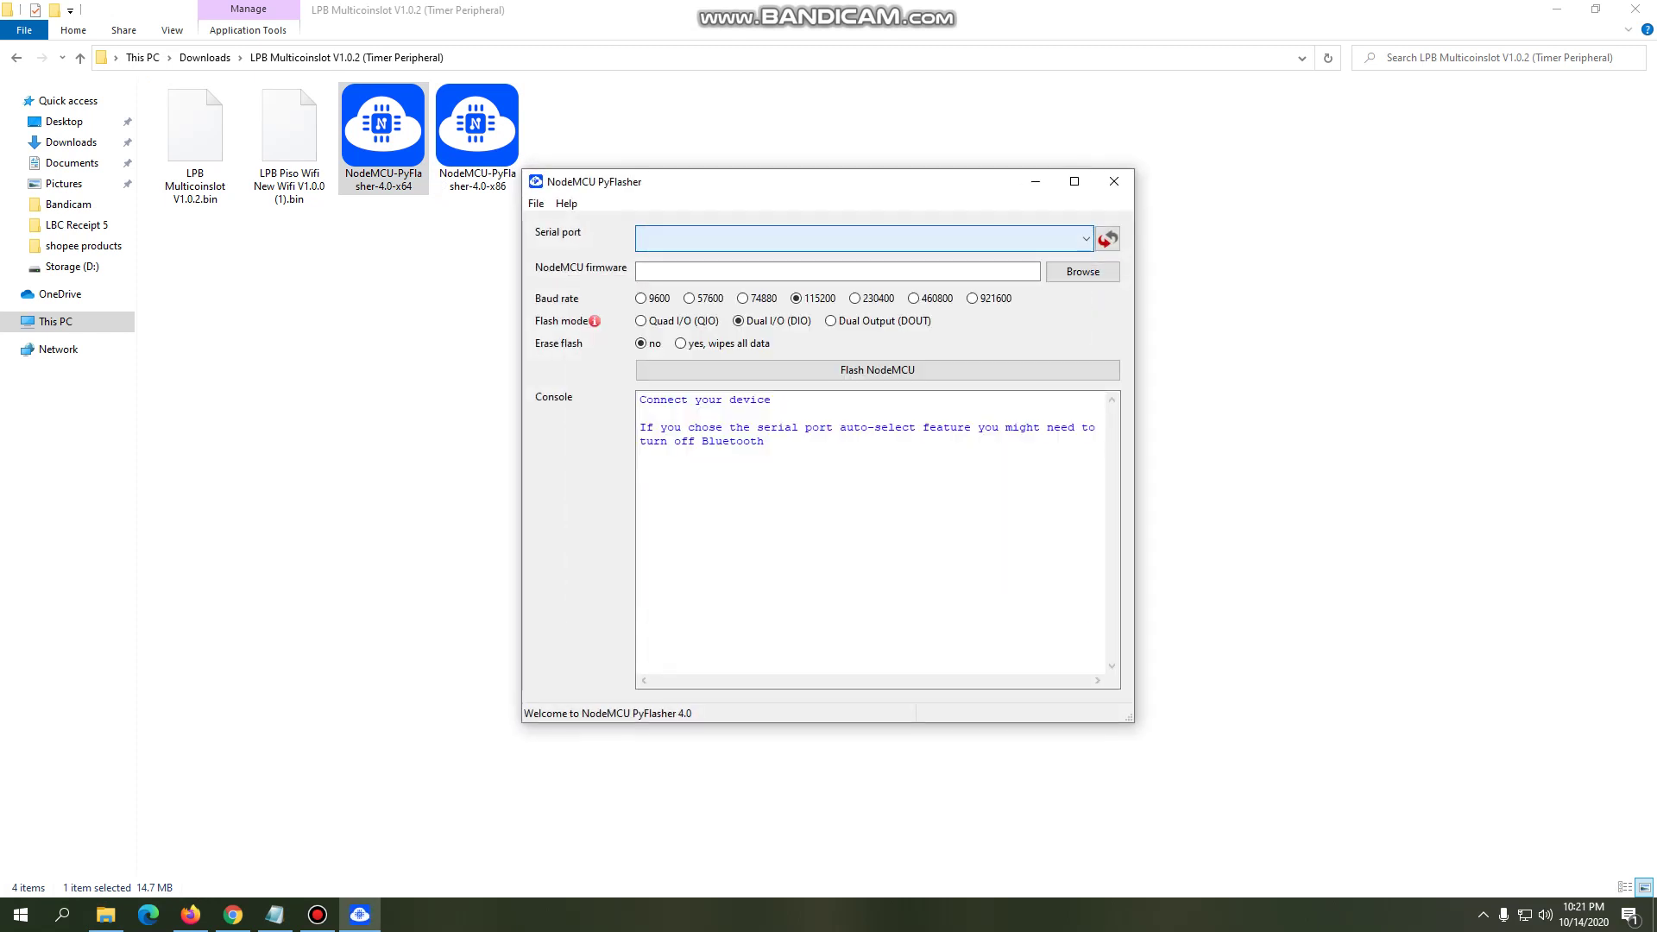
{"action": "left_click", "coordinate": [1085, 239]}
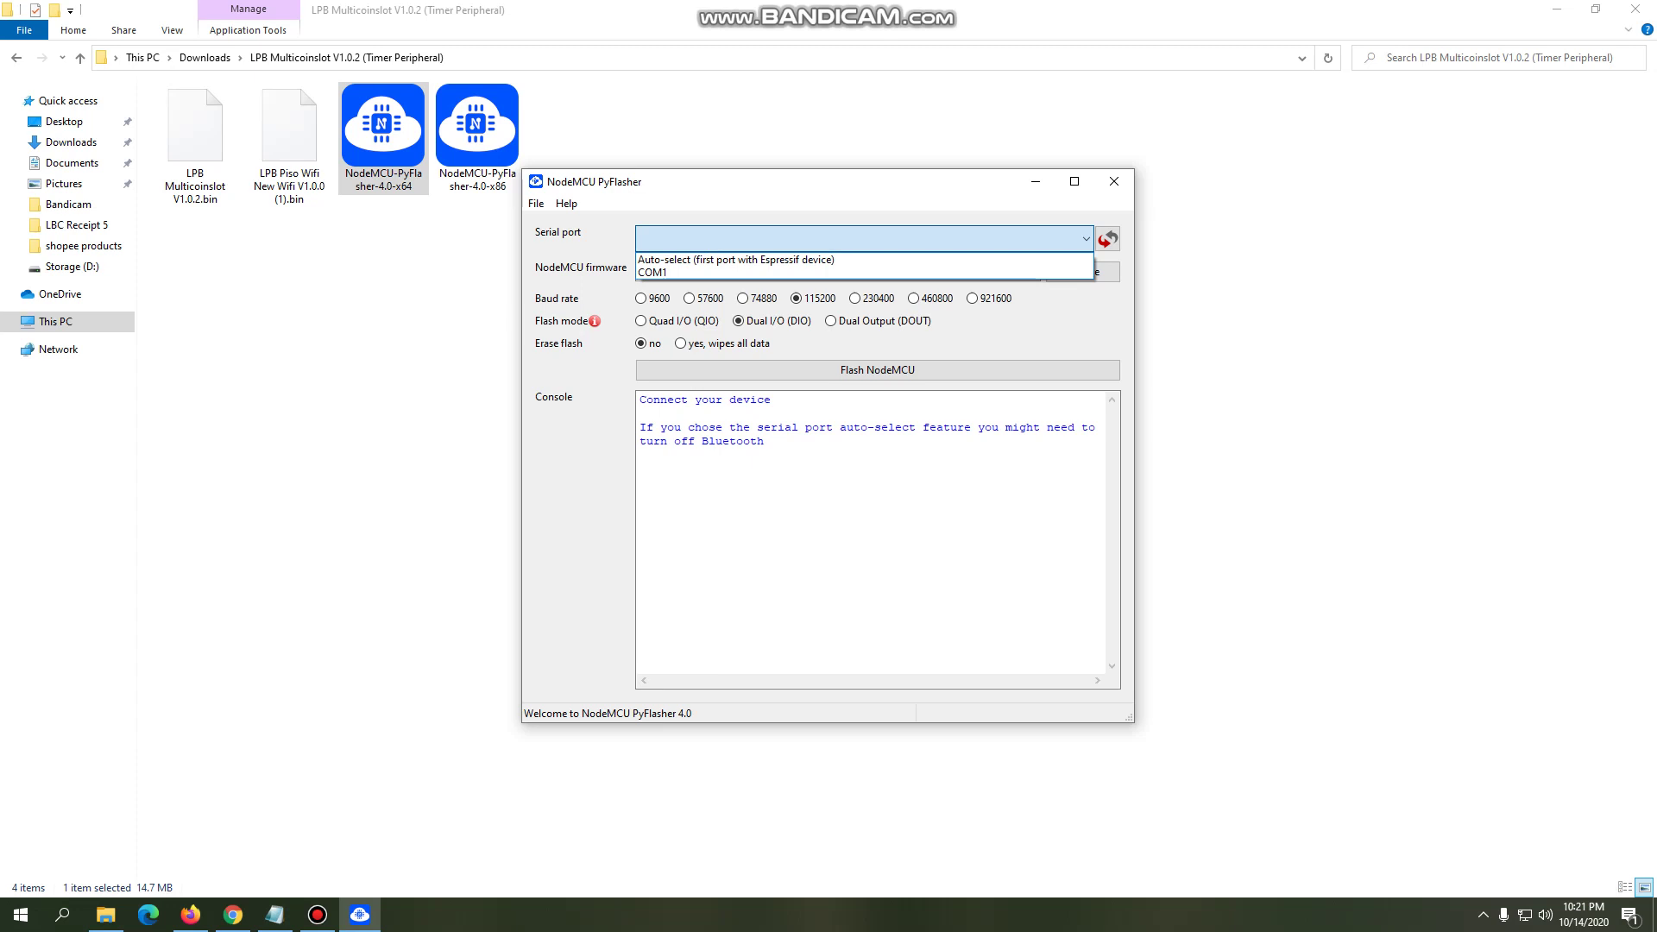
{"action": "left_click", "coordinate": [1107, 238]}
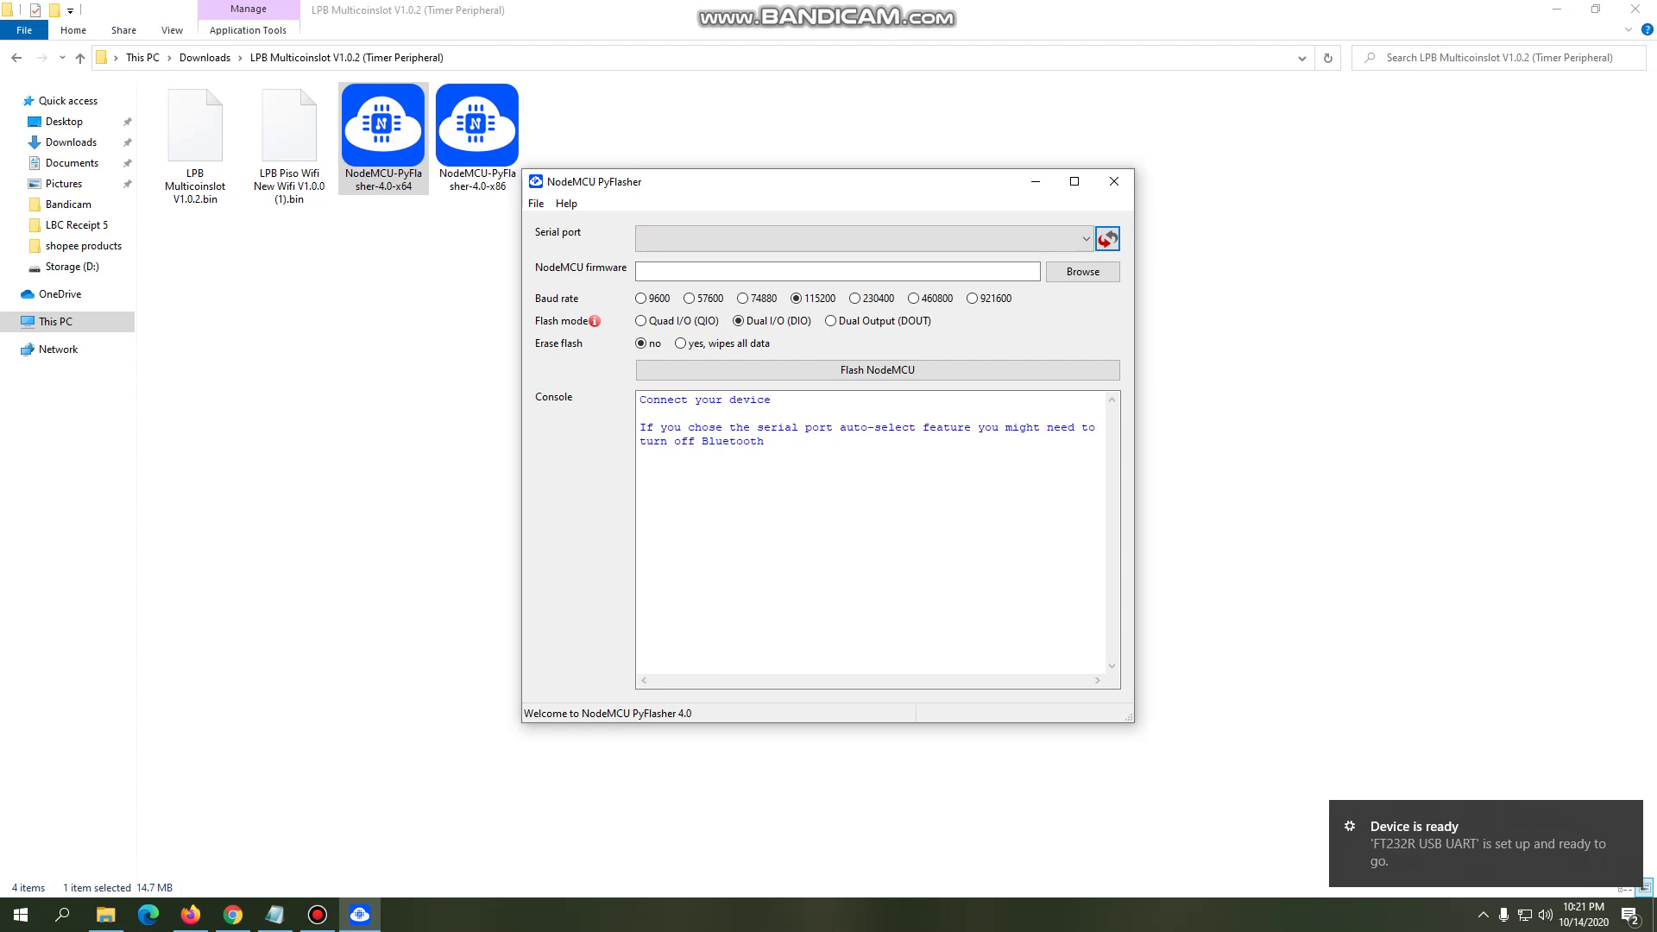
{"action": "left_click", "coordinate": [1084, 239]}
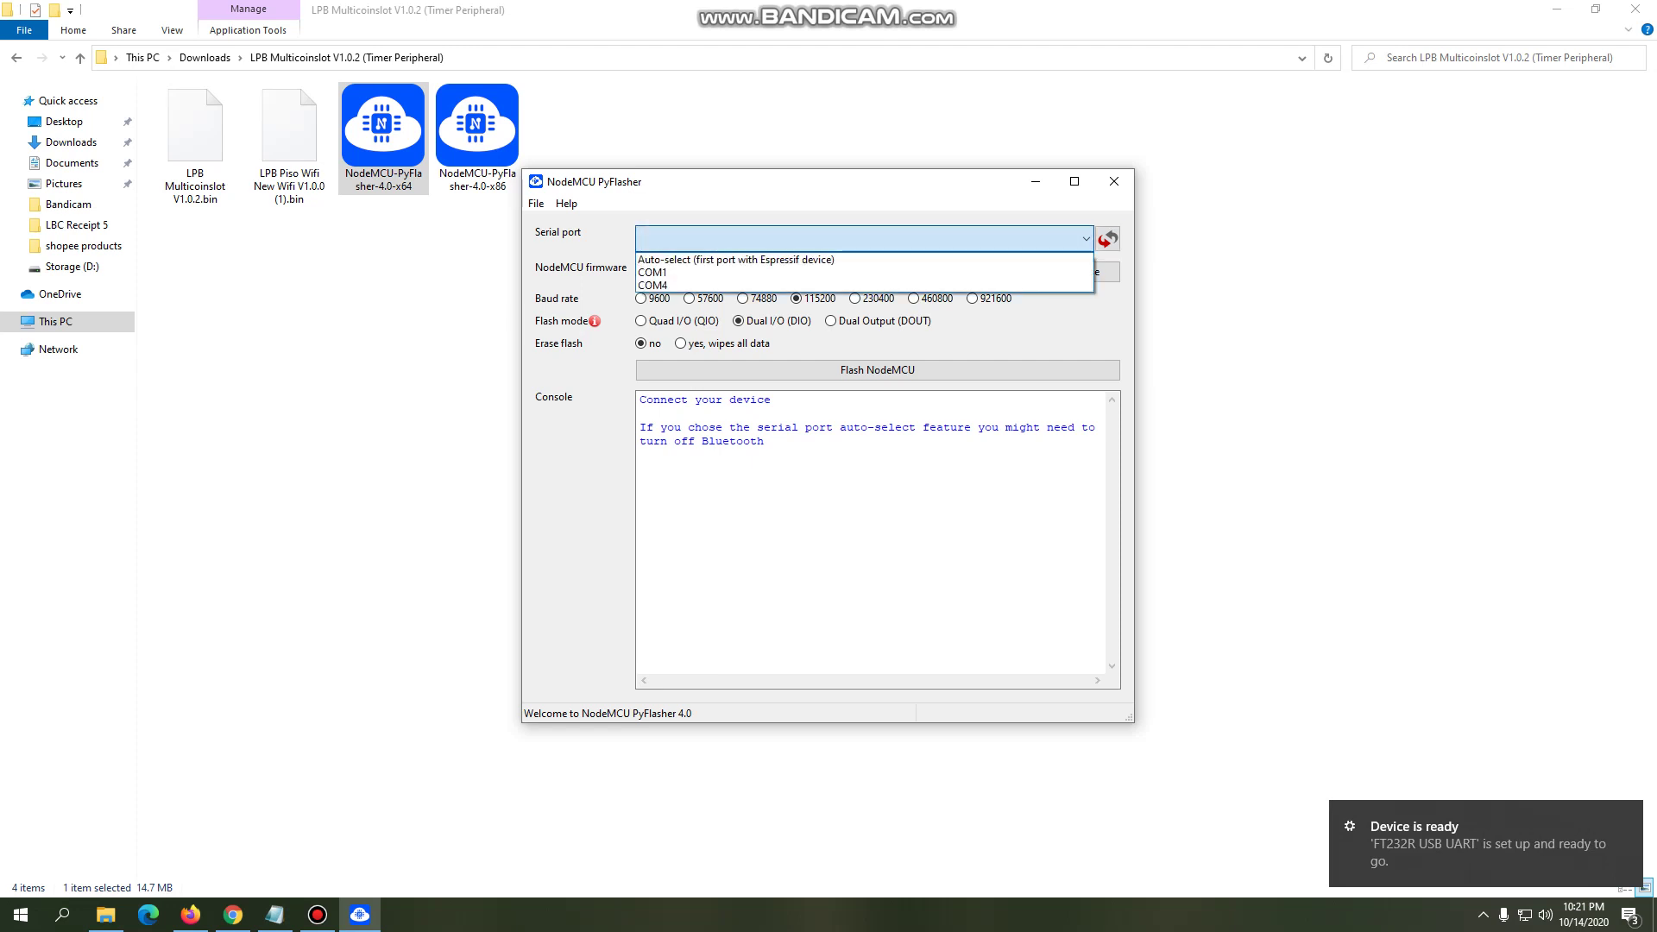
{"action": "left_click", "coordinate": [653, 285]}
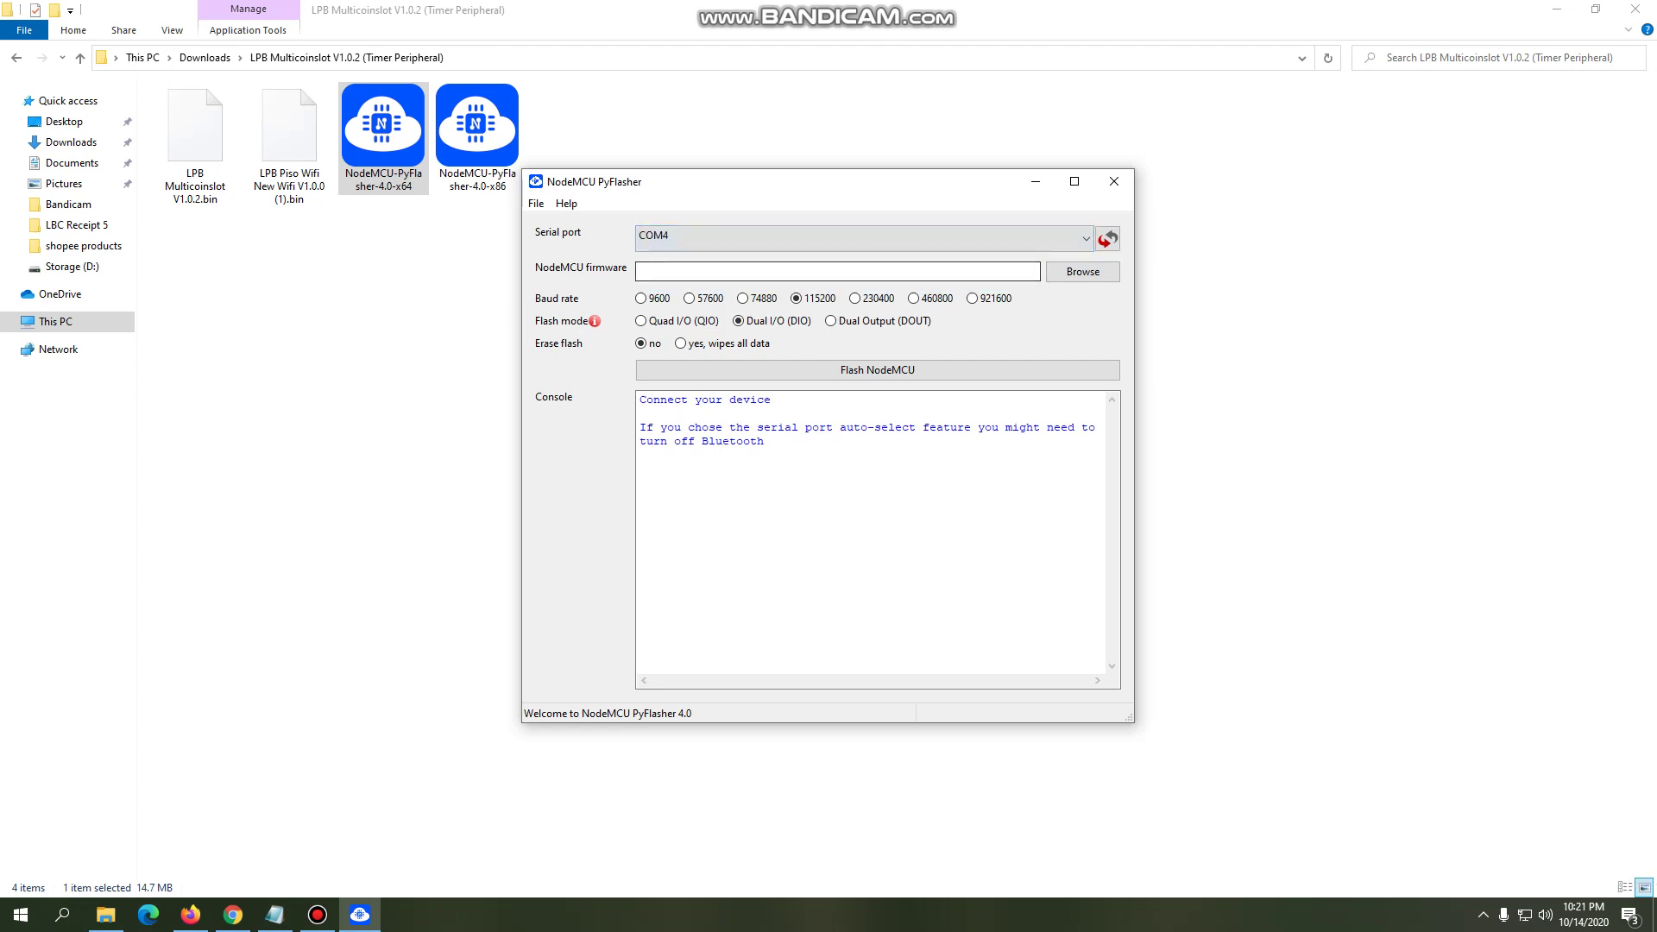
- Review the available serial ports, keep COM4, and set Erase flash to "yes, wipes all data"
{"action": "left_click", "coordinate": [1084, 239]}
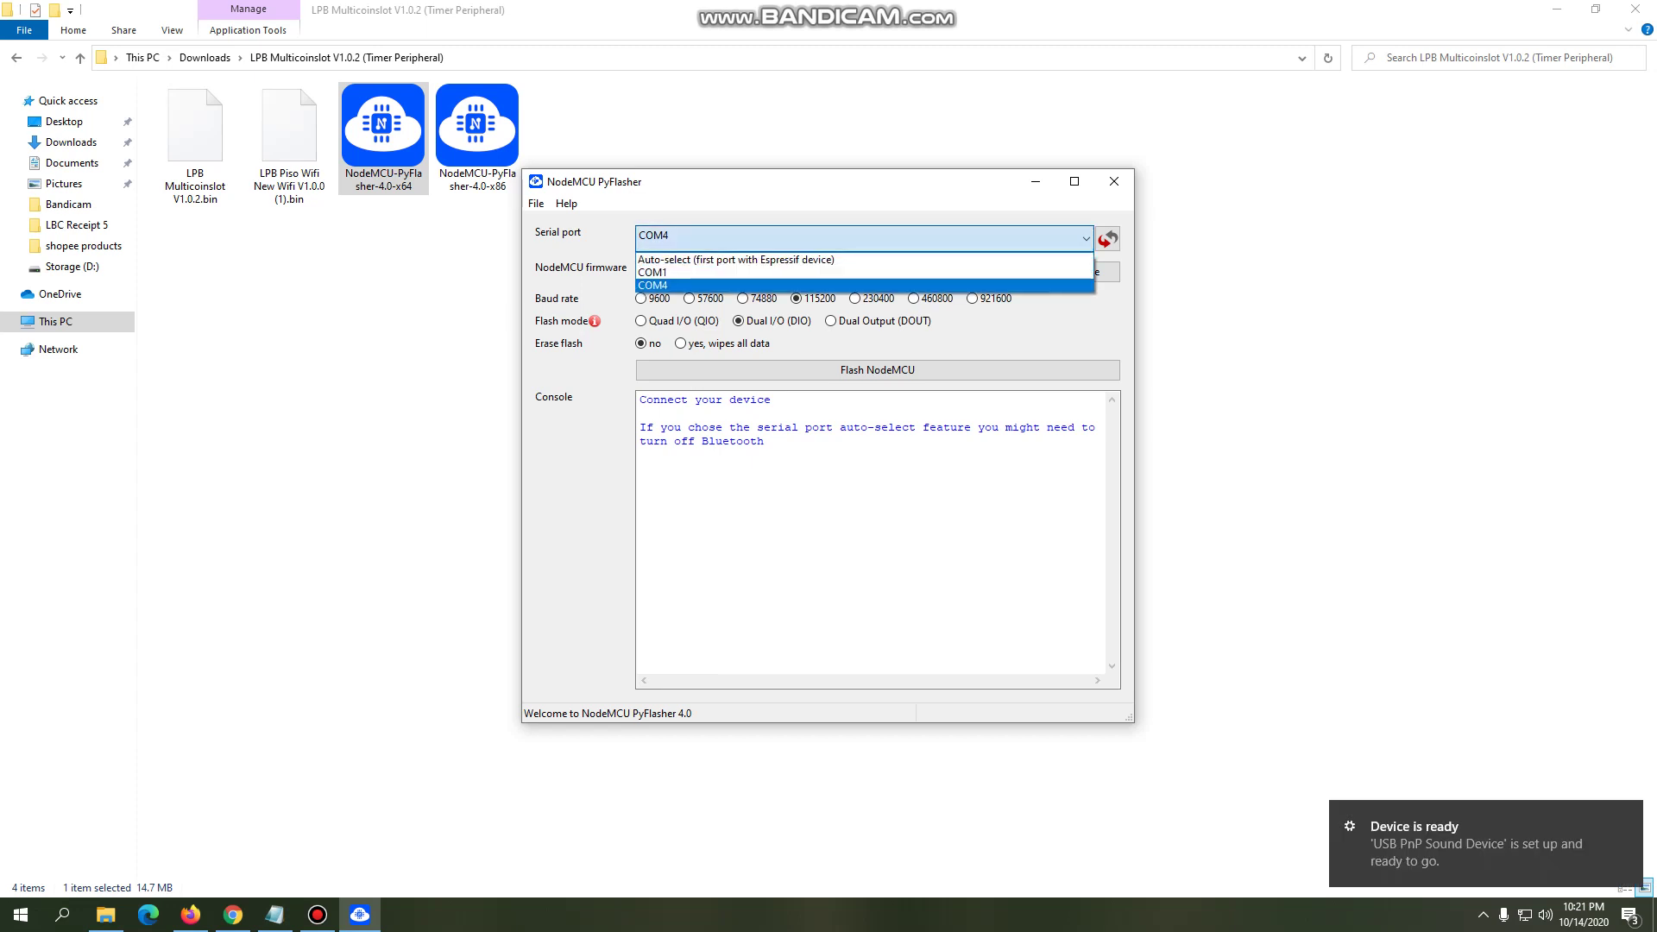
{"action": "key", "text": "Return"}
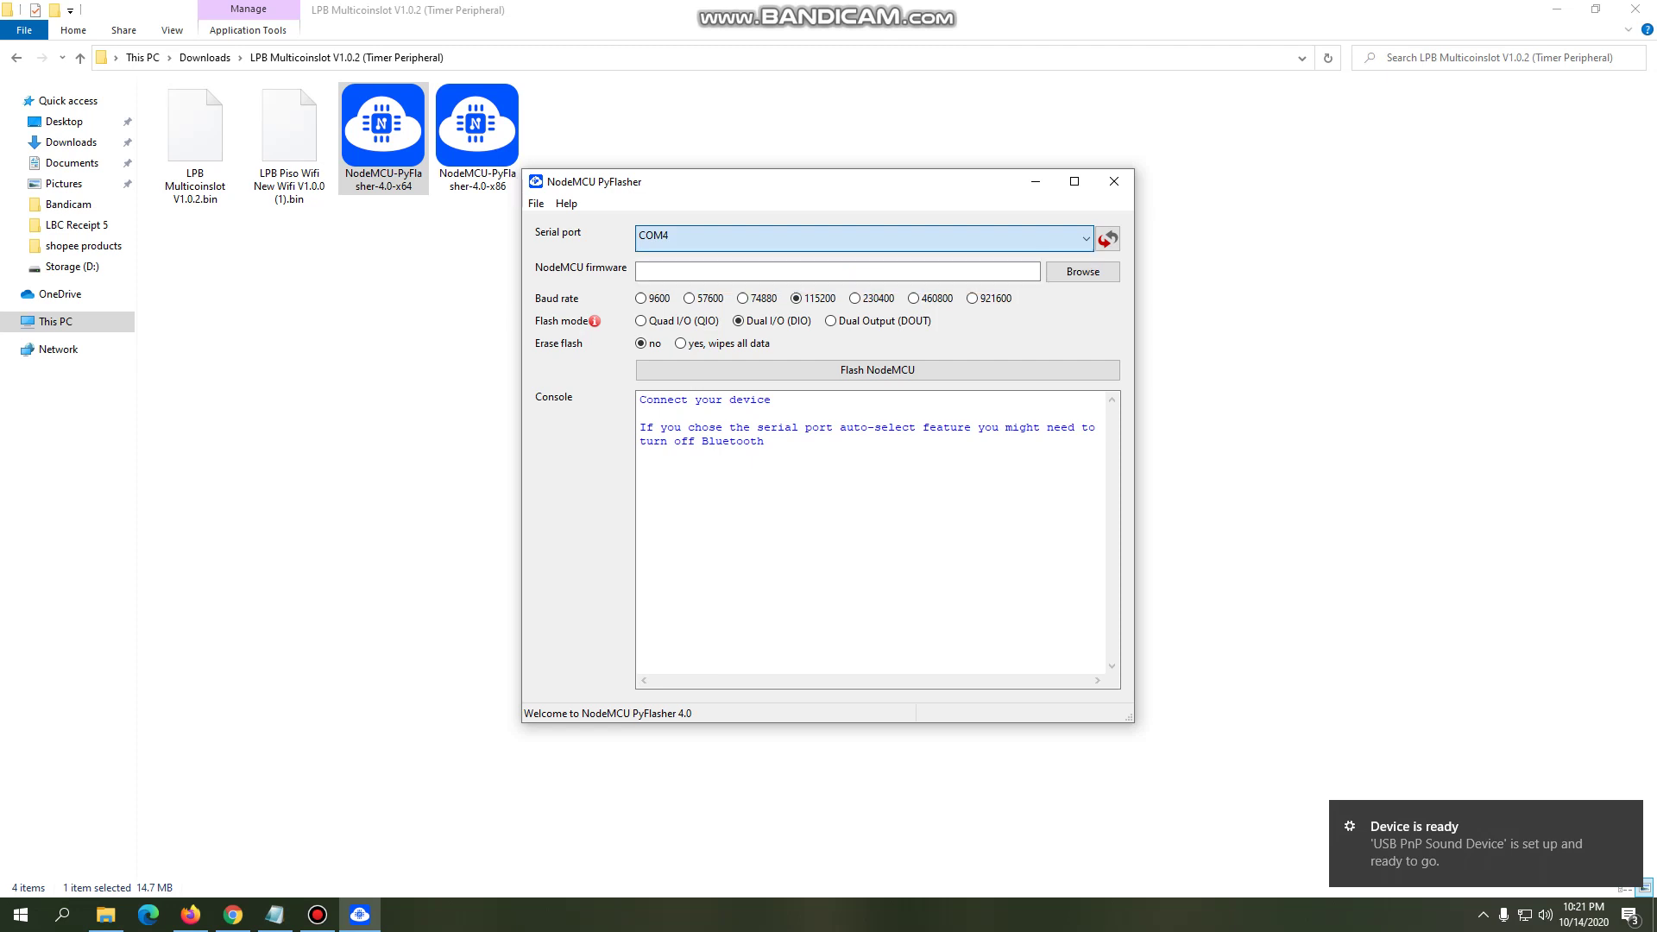
{"action": "key", "text": "alt+Down"}
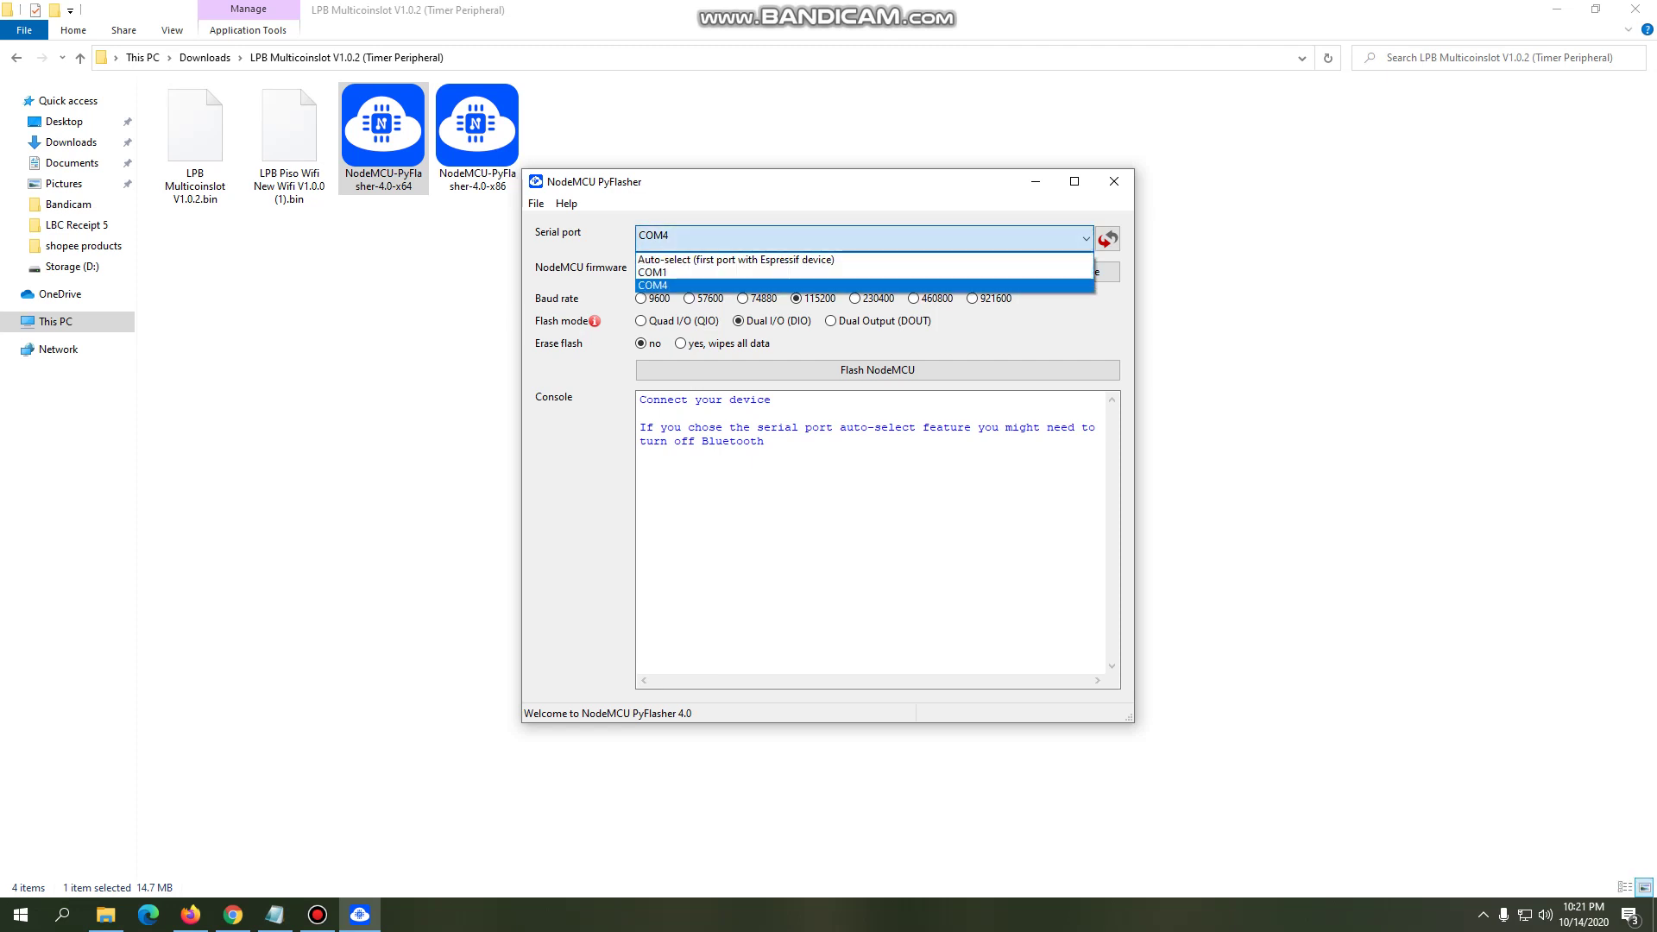
{"action": "key", "text": "Up"}
{"action": "key", "text": "Up"}
{"action": "key", "text": "Down"}
{"action": "key", "text": "Down"}
{"action": "key", "text": "Return"}
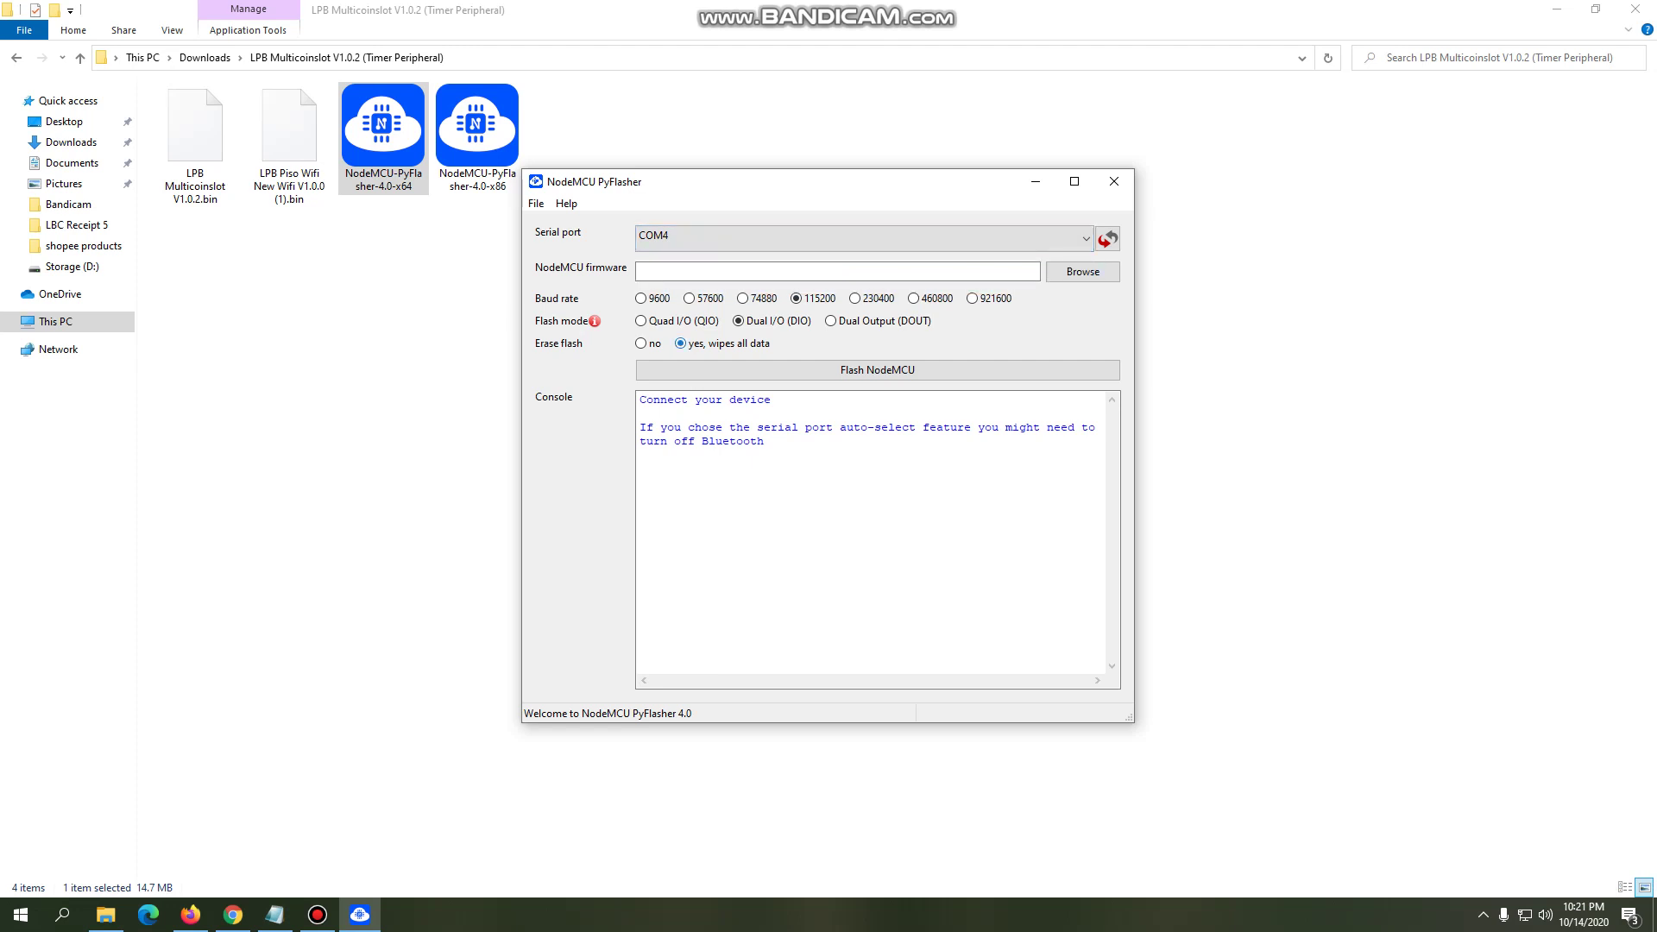
{"action": "left_click", "coordinate": [1482, 914]}
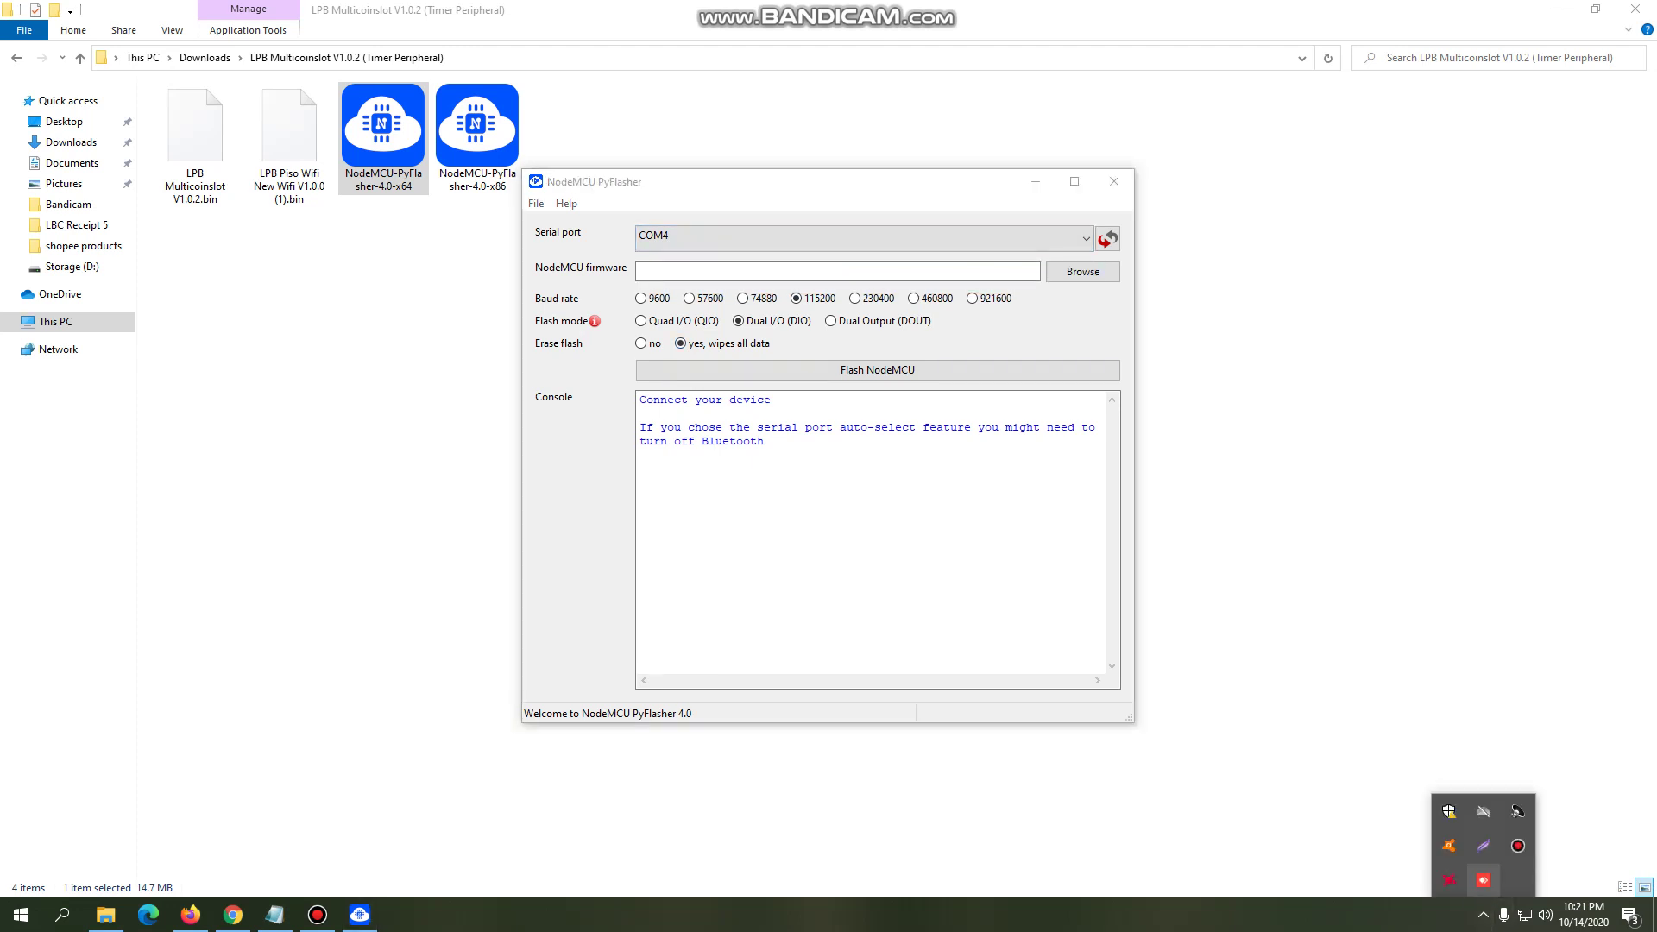
{"action": "left_click", "coordinate": [1482, 881]}
{"action": "mouse_move", "coordinate": [666, 324]}
{"action": "left_mouse_down"}
{"action": "mouse_move", "coordinate": [690, 349]}
{"action": "mouse_move", "coordinate": [788, 370]}
{"action": "left_mouse_up"}
{"action": "key", "text": "Return"}
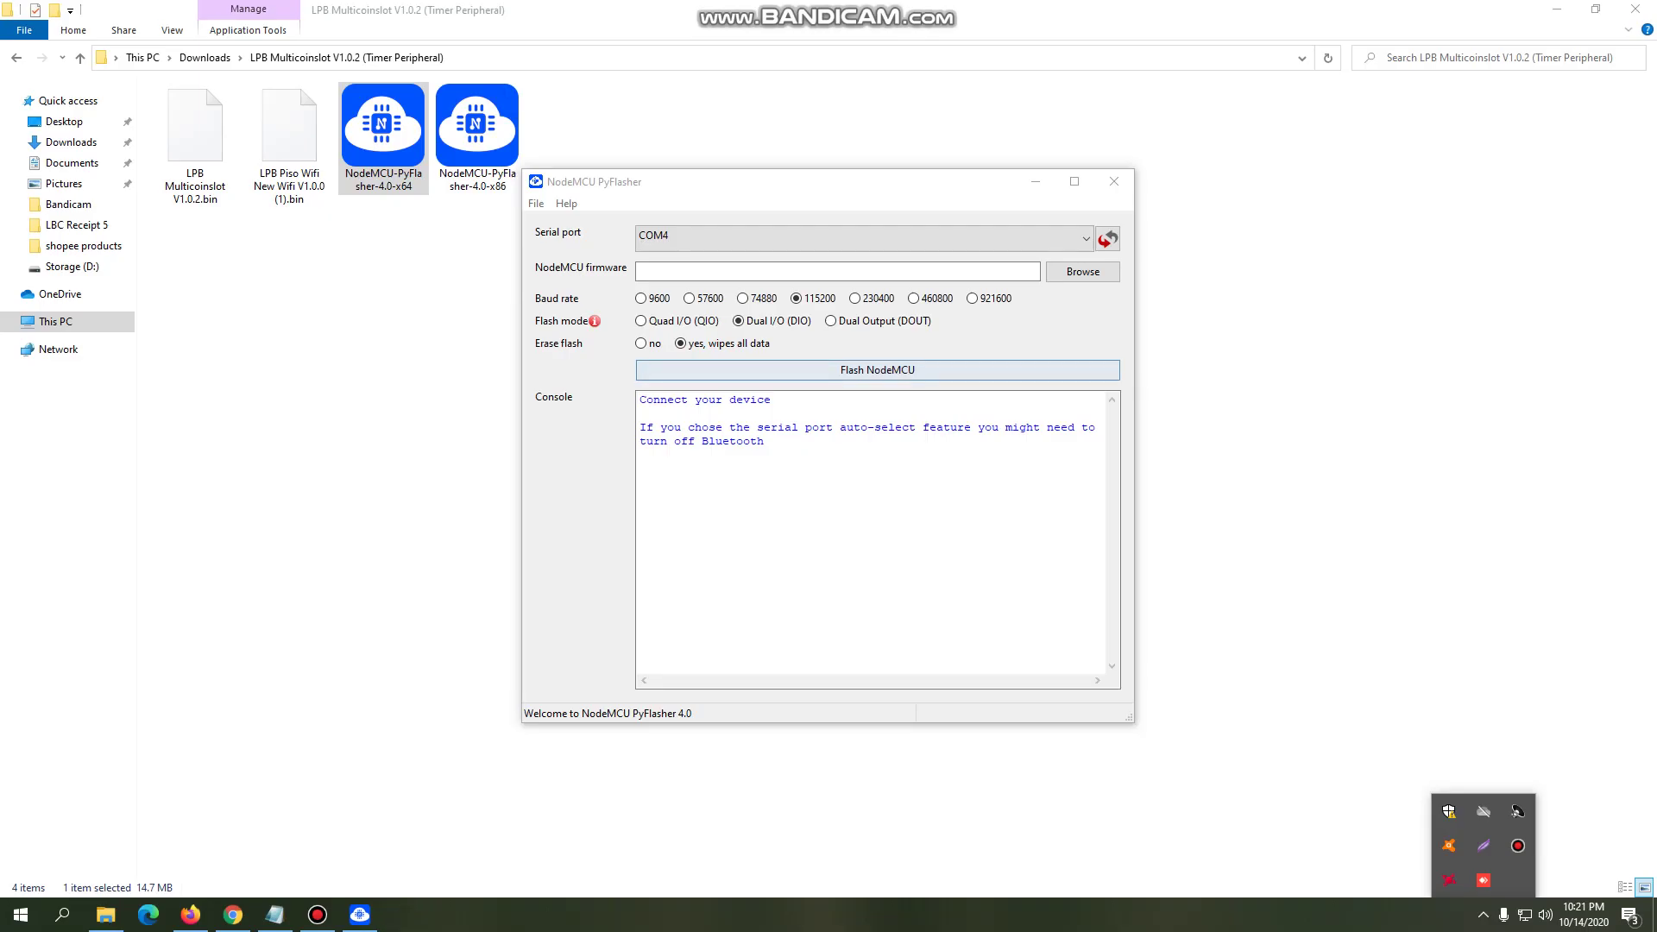
{"action": "left_click", "coordinate": [1482, 881]}
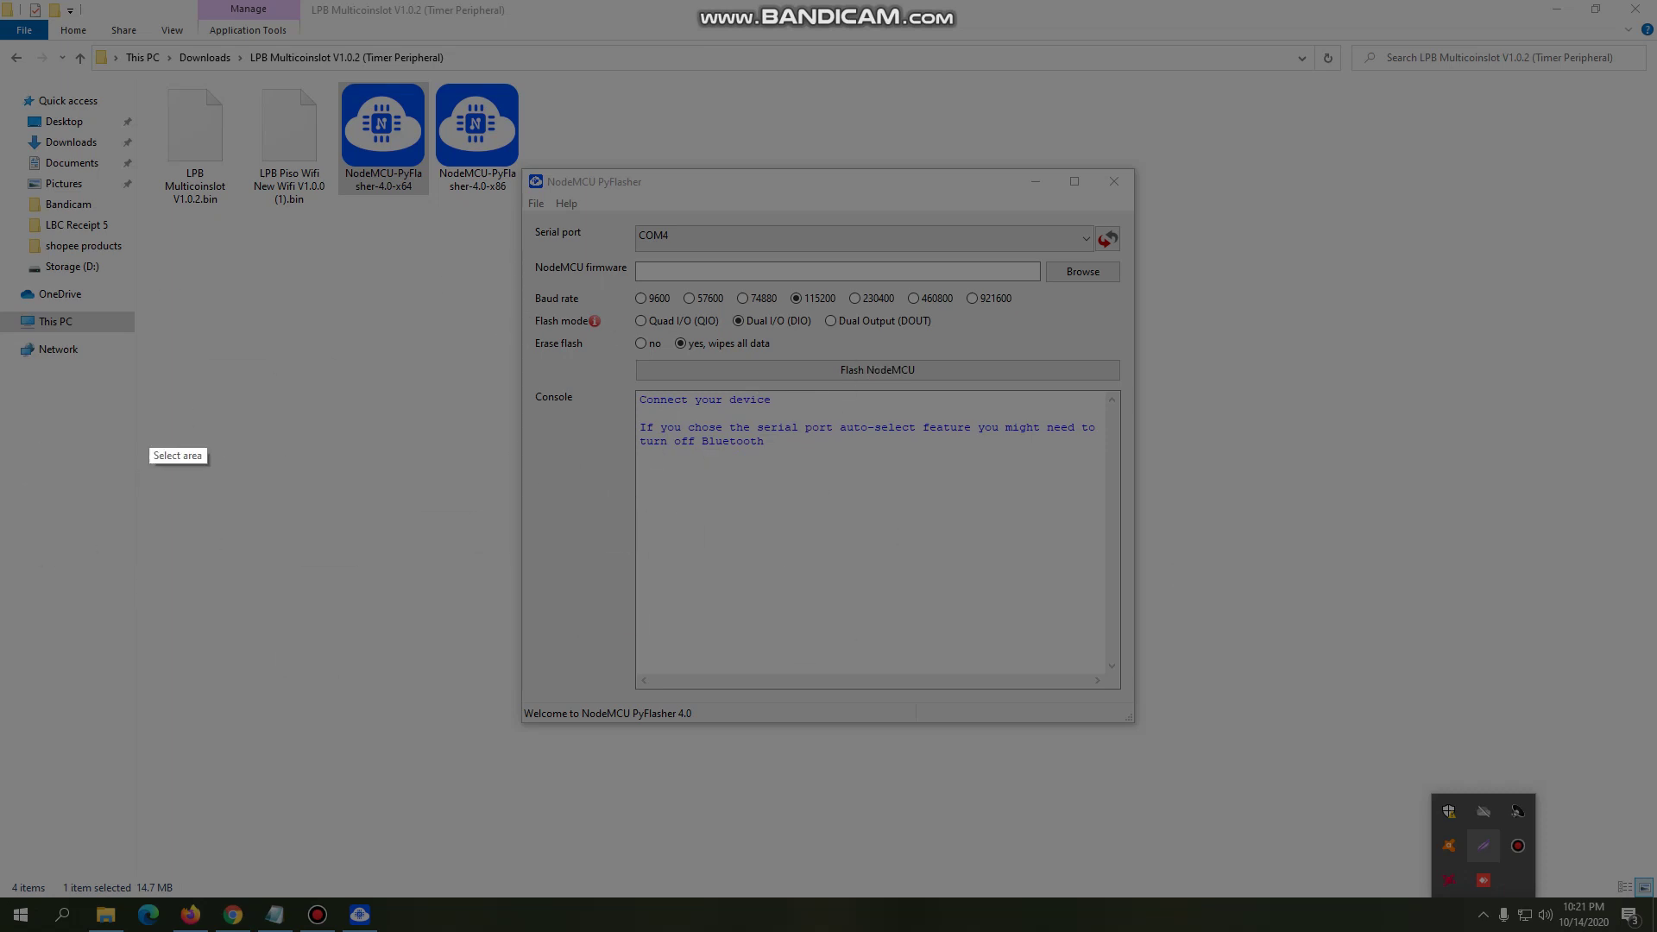
{"action": "left_click_drag", "start_coordinate": [788, 338], "coordinate": [1047, 407]}
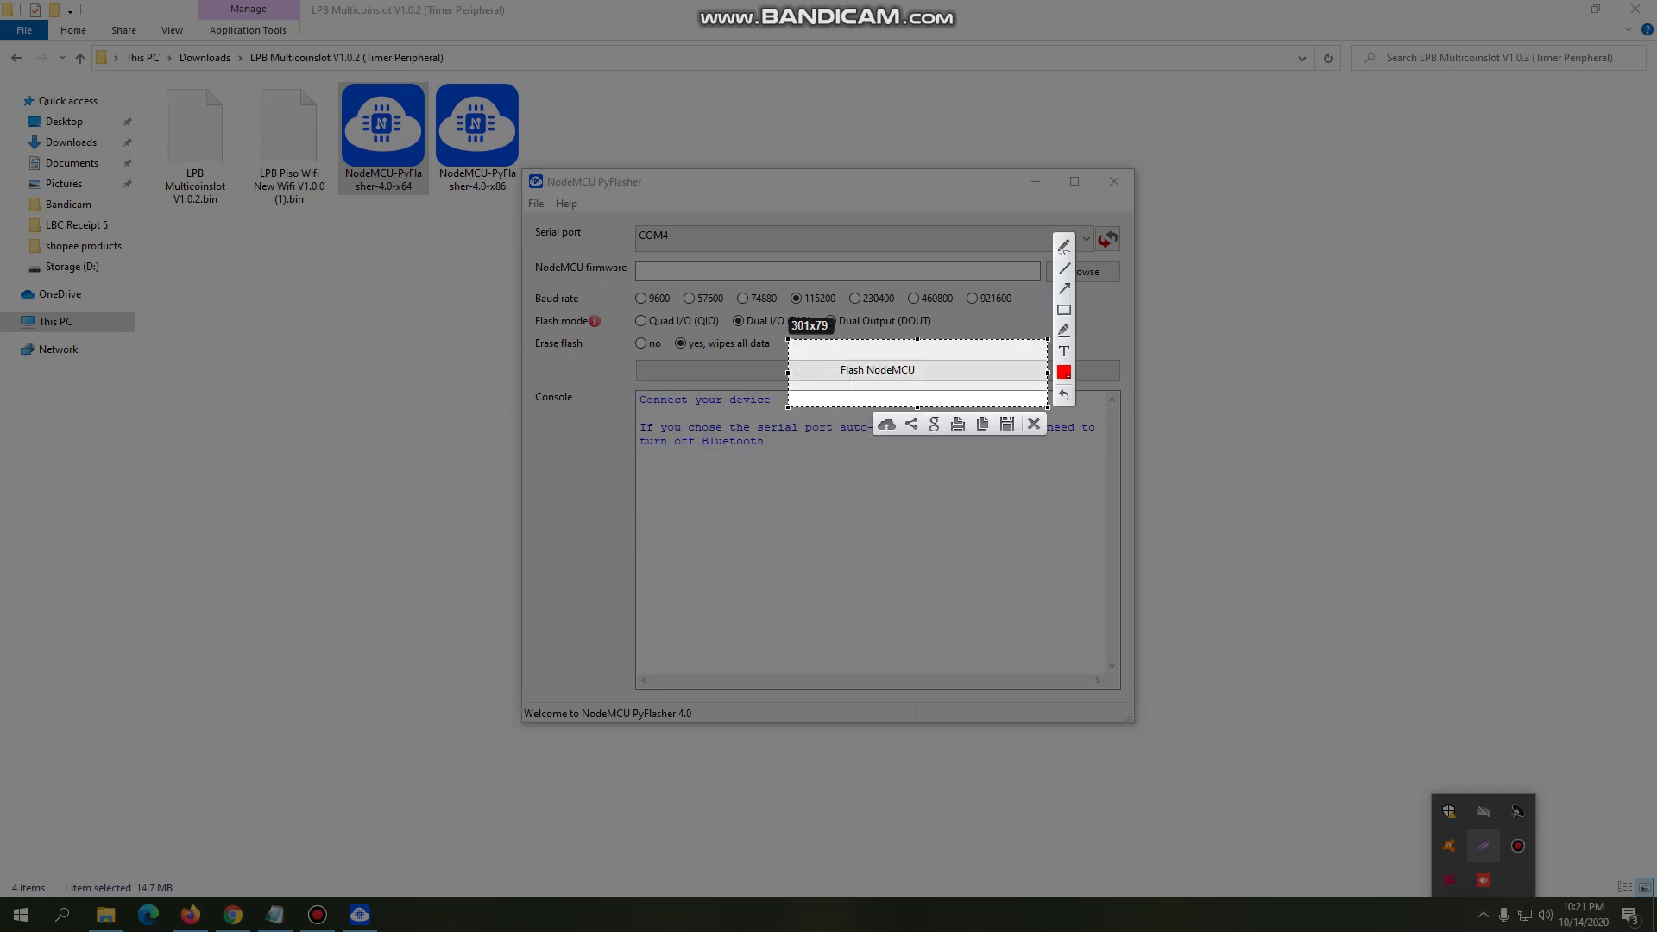
{"action": "key", "text": "Escape"}
{"action": "left_click", "coordinate": [878, 369]}
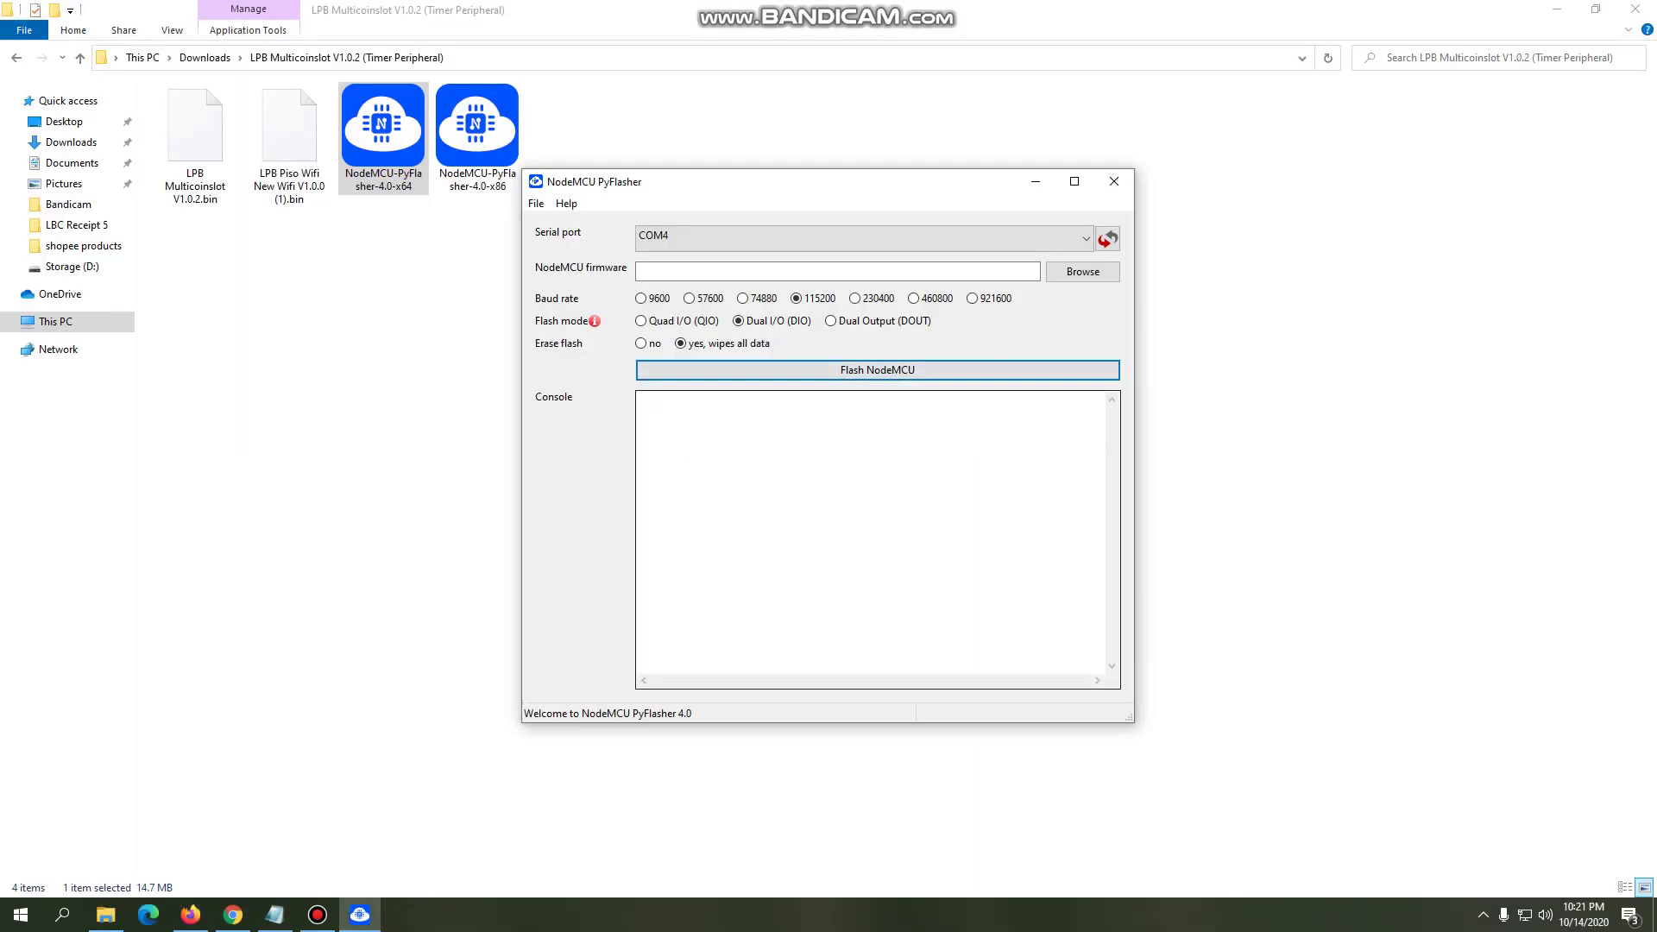
{"action": "left_click", "coordinate": [1484, 915]}
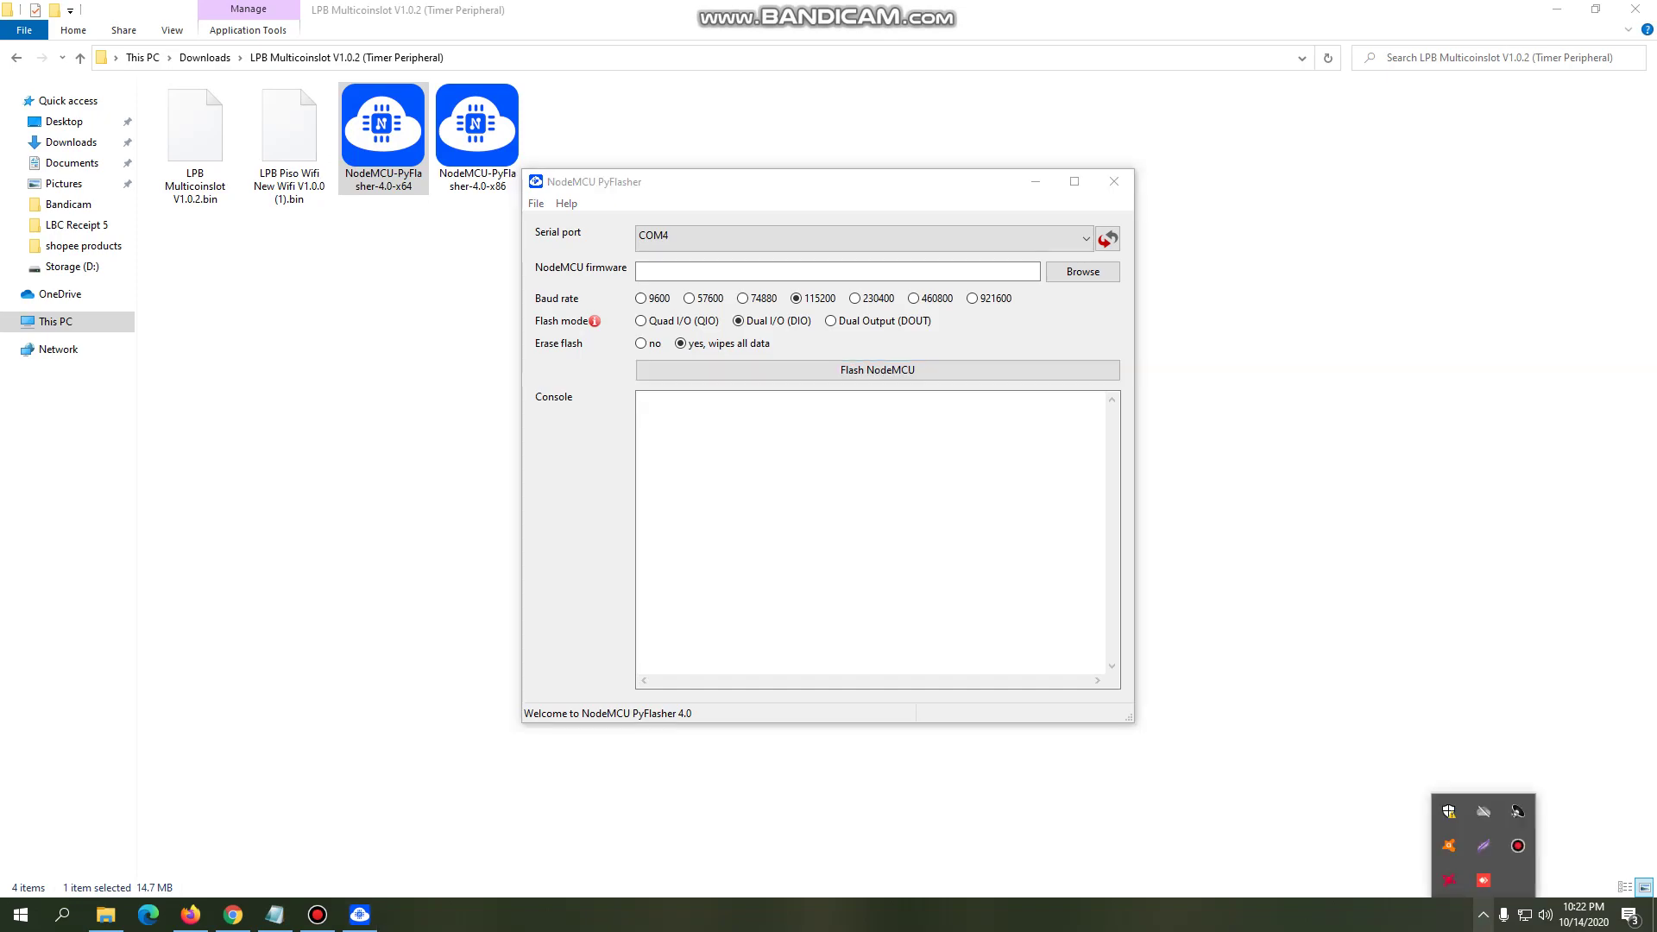
{"action": "left_click", "coordinate": [1483, 845]}
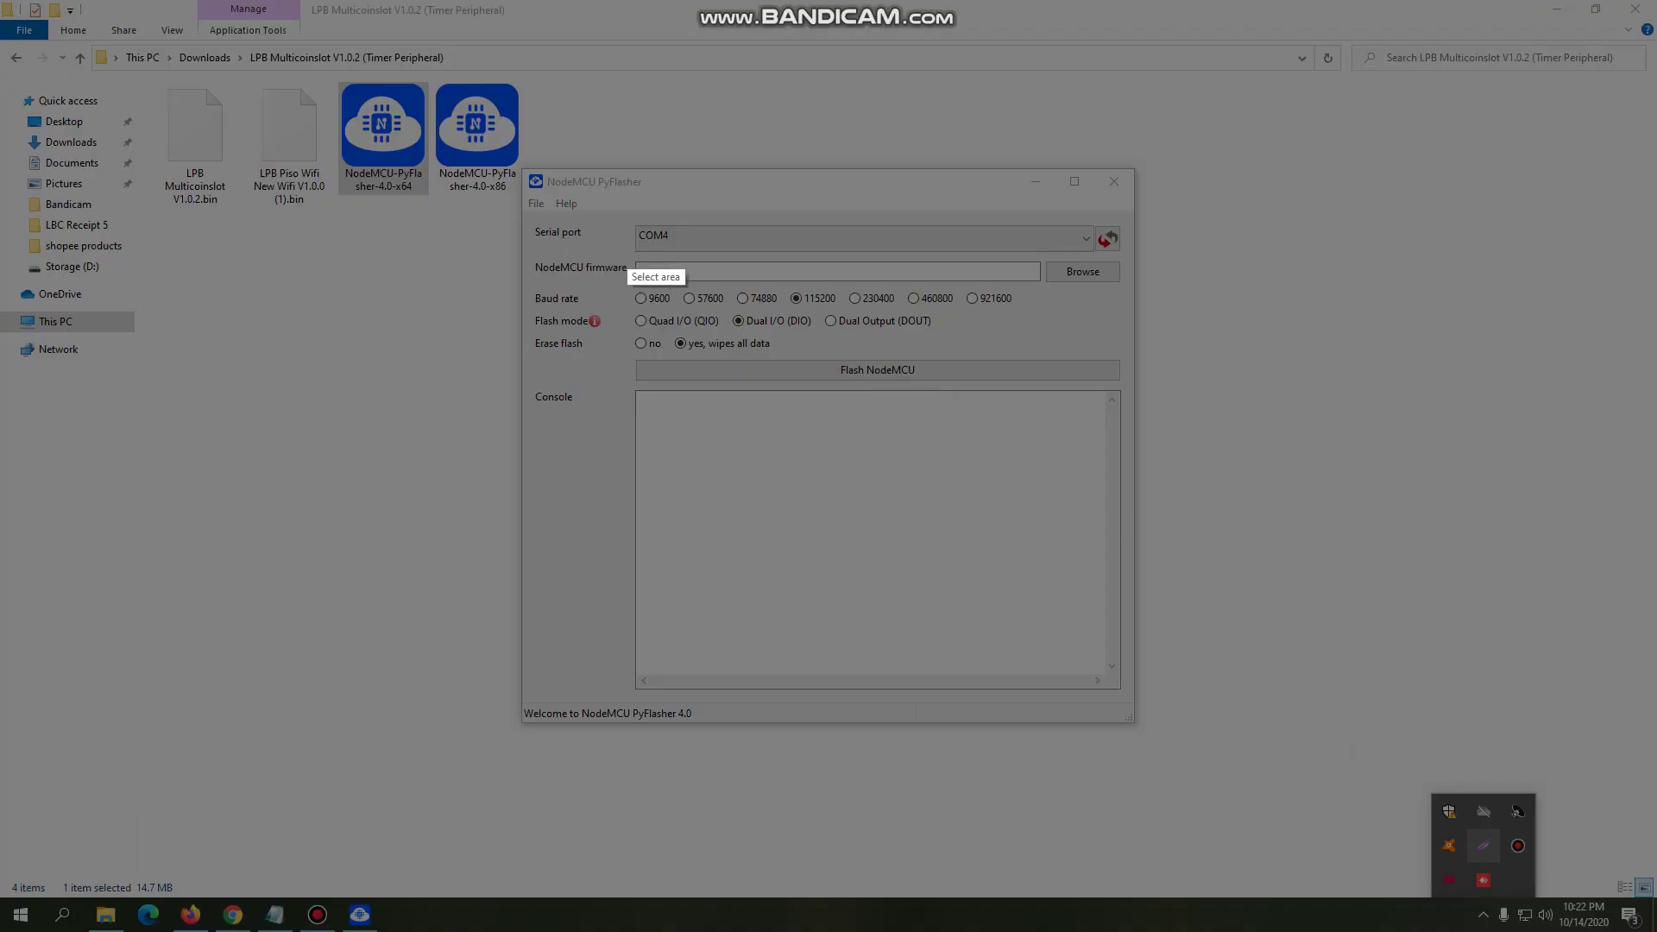
{"action": "left_click_drag", "start_coordinate": [627, 241], "coordinate": [1127, 315]}
{"action": "key", "text": "ctrl+c"}
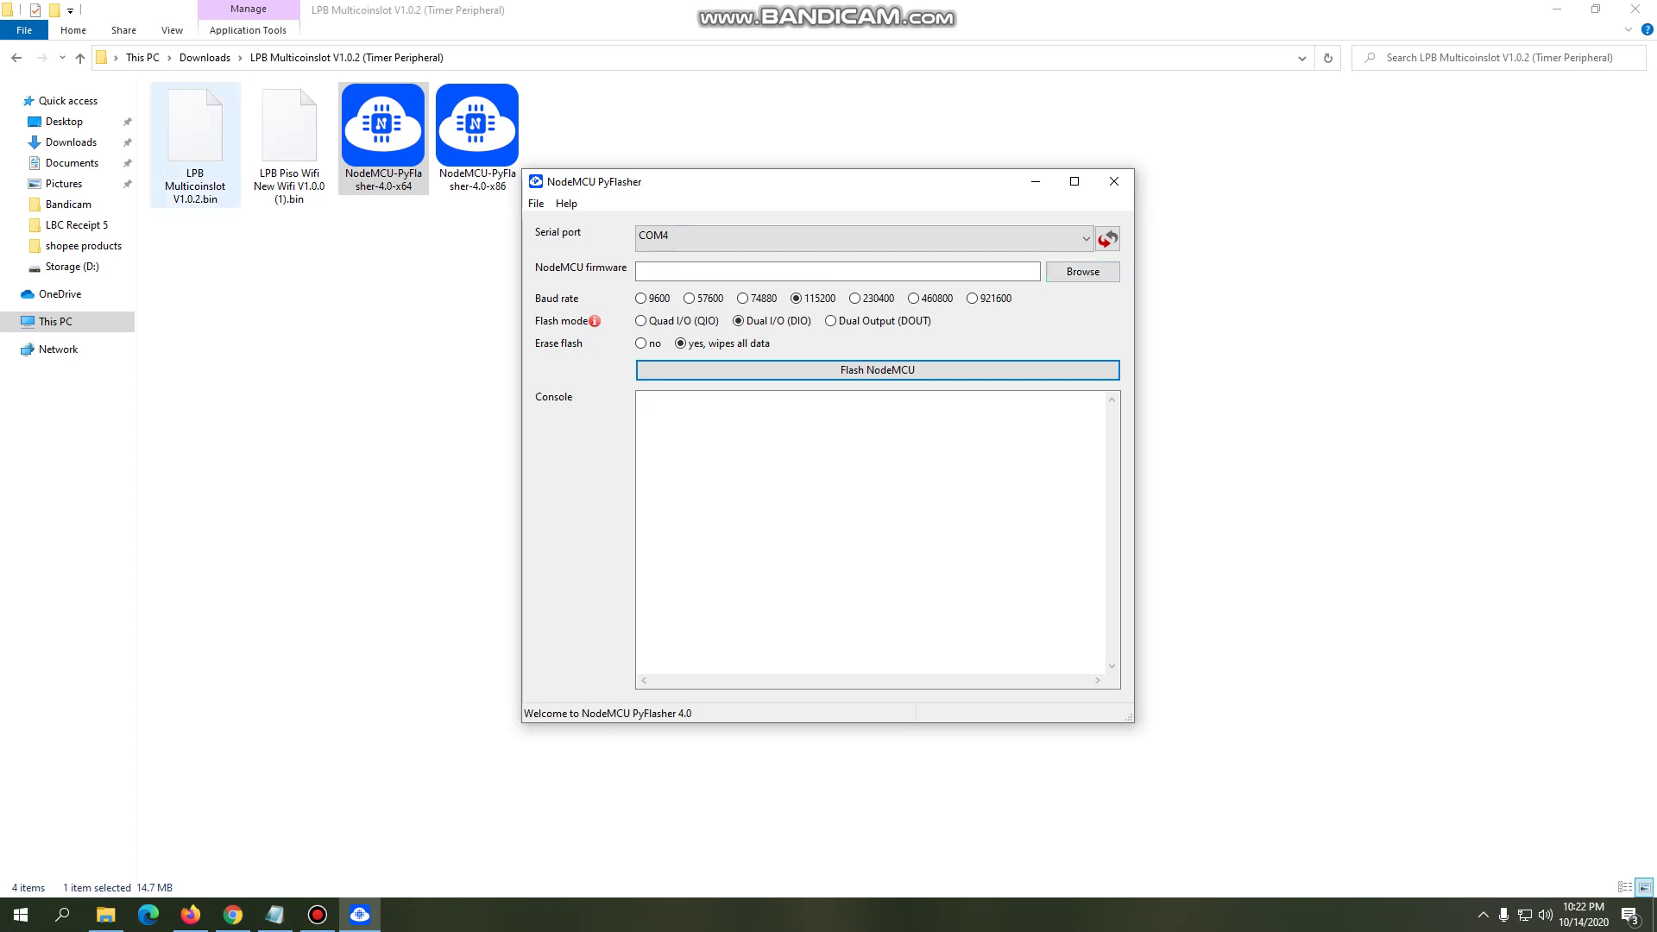
- Load LPB Multicoinslot V1.0.2.bin from the LPB Multicoinslot V1.0.2 (Timer Peripheral) folder as the NodeMCU firmware
{"action": "left_click", "coordinate": [195, 138]}
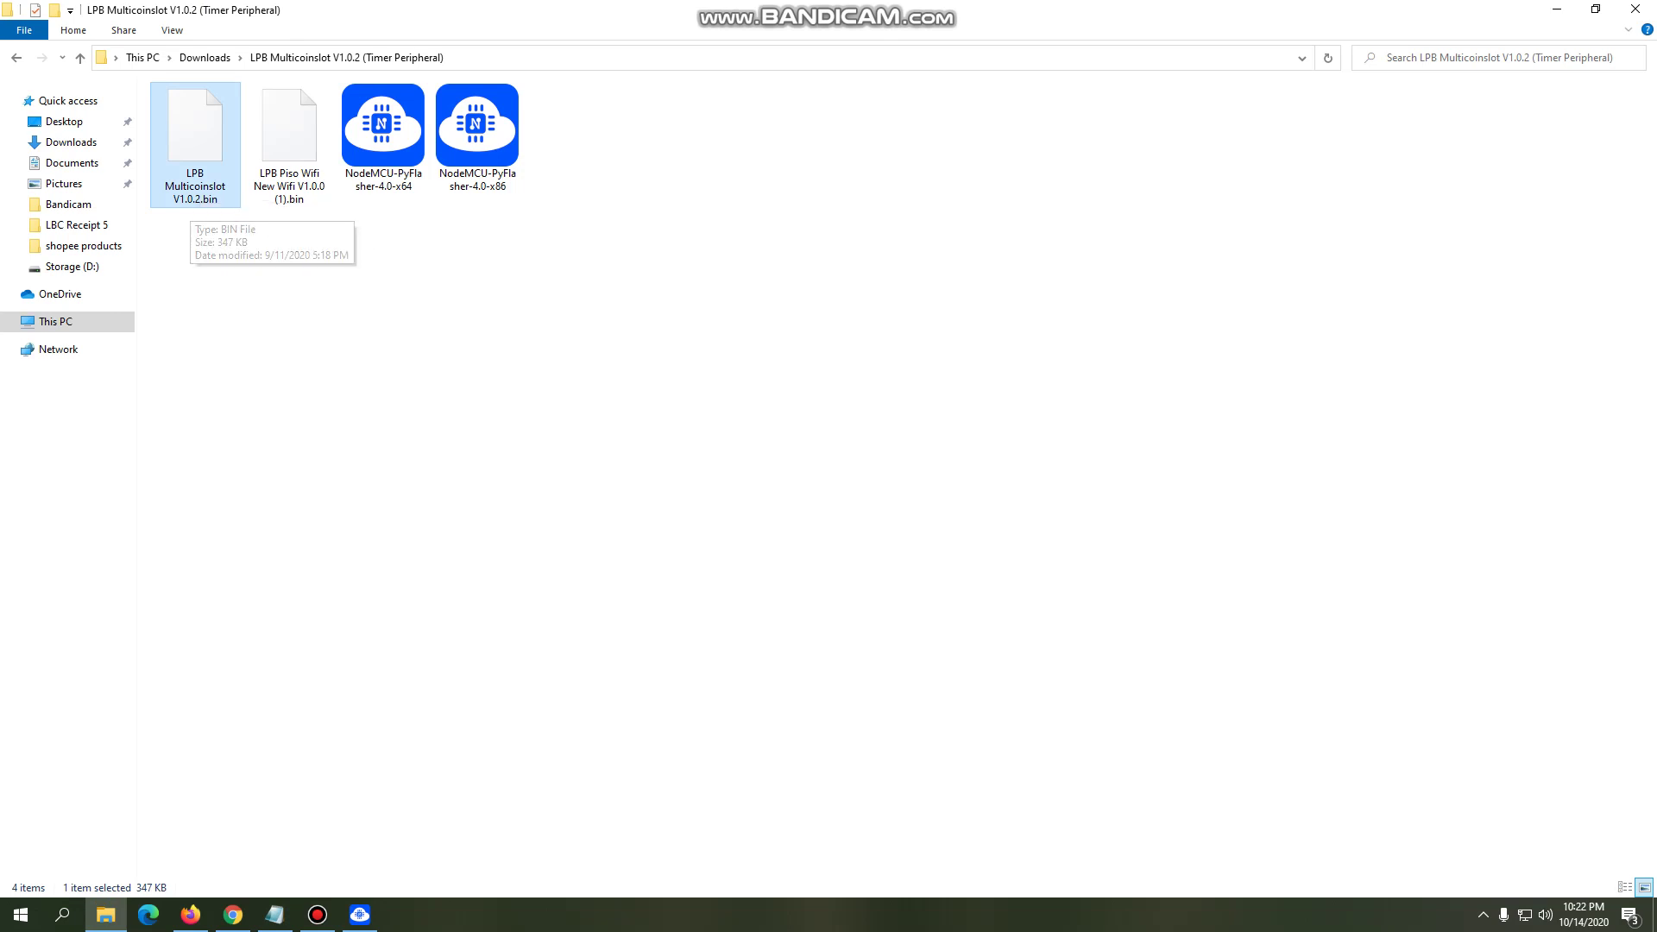
{"action": "left_click", "coordinate": [360, 913]}
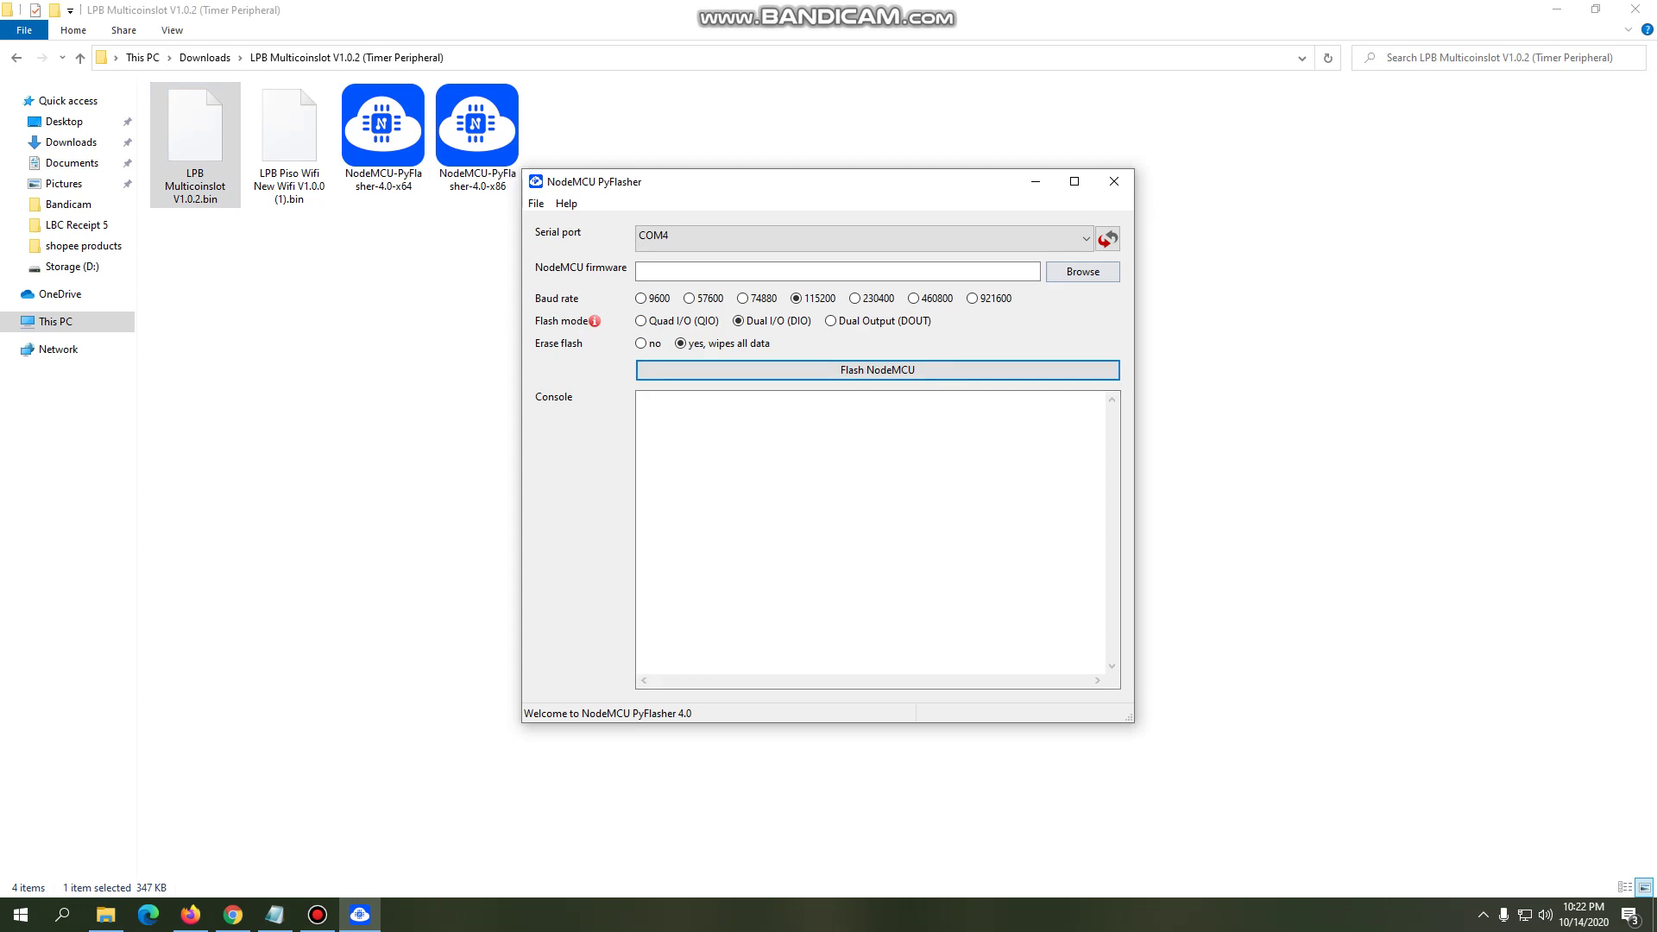
{"action": "left_click", "coordinate": [1083, 271]}
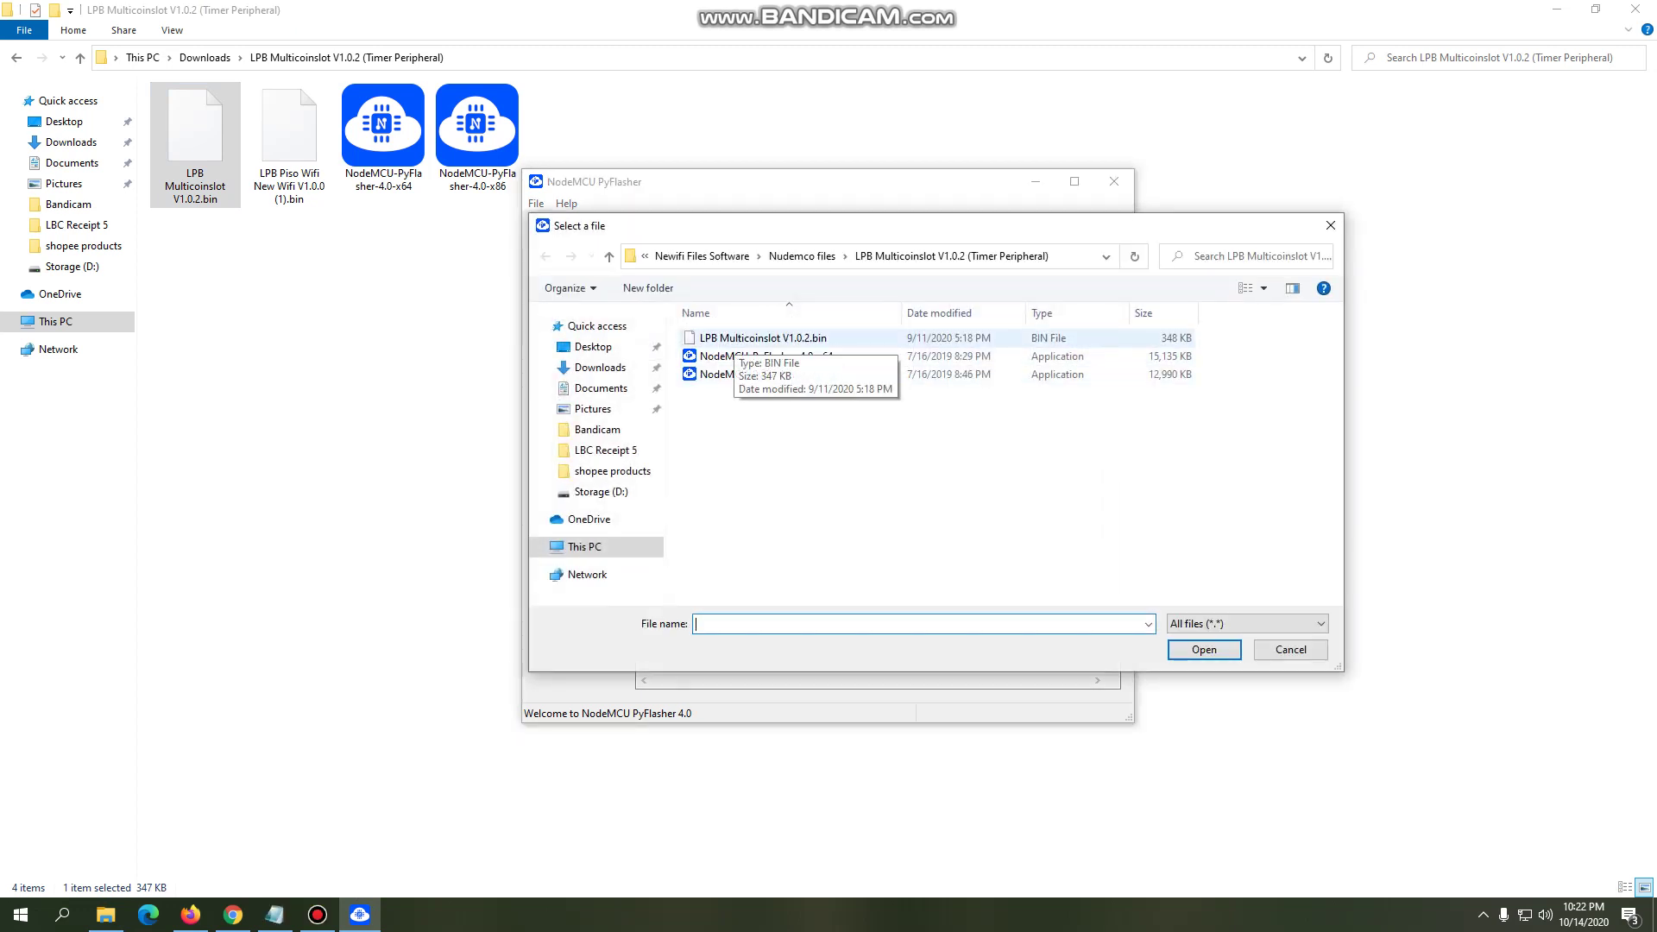
{"action": "left_click", "coordinate": [759, 338]}
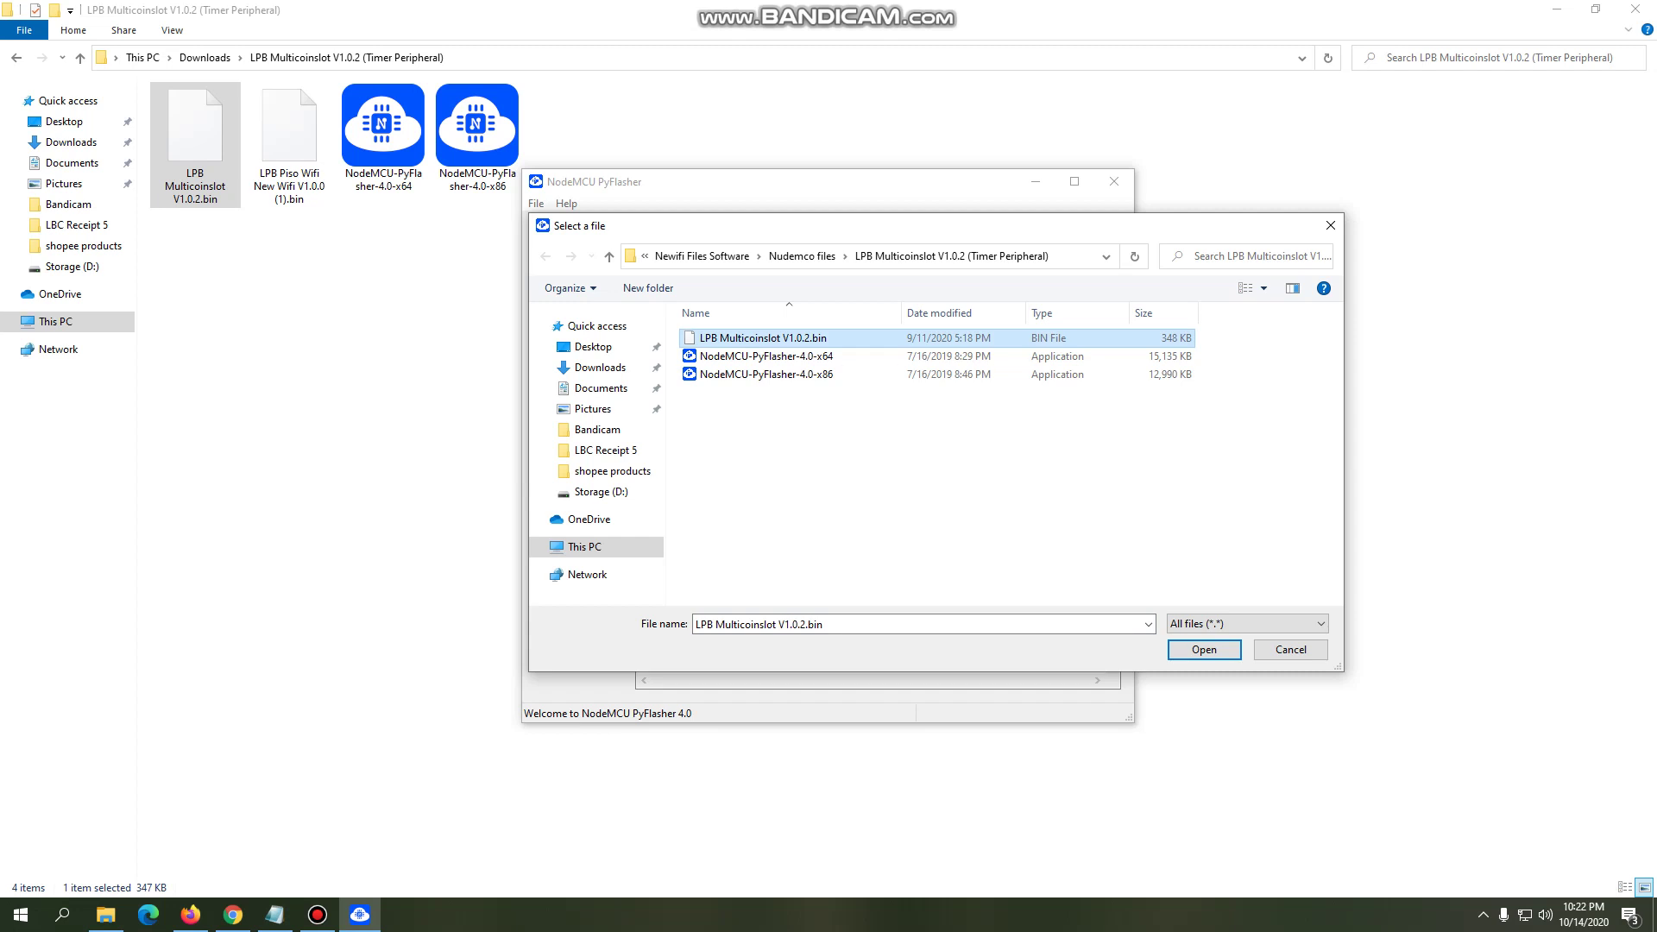
{"action": "key", "text": "Return"}
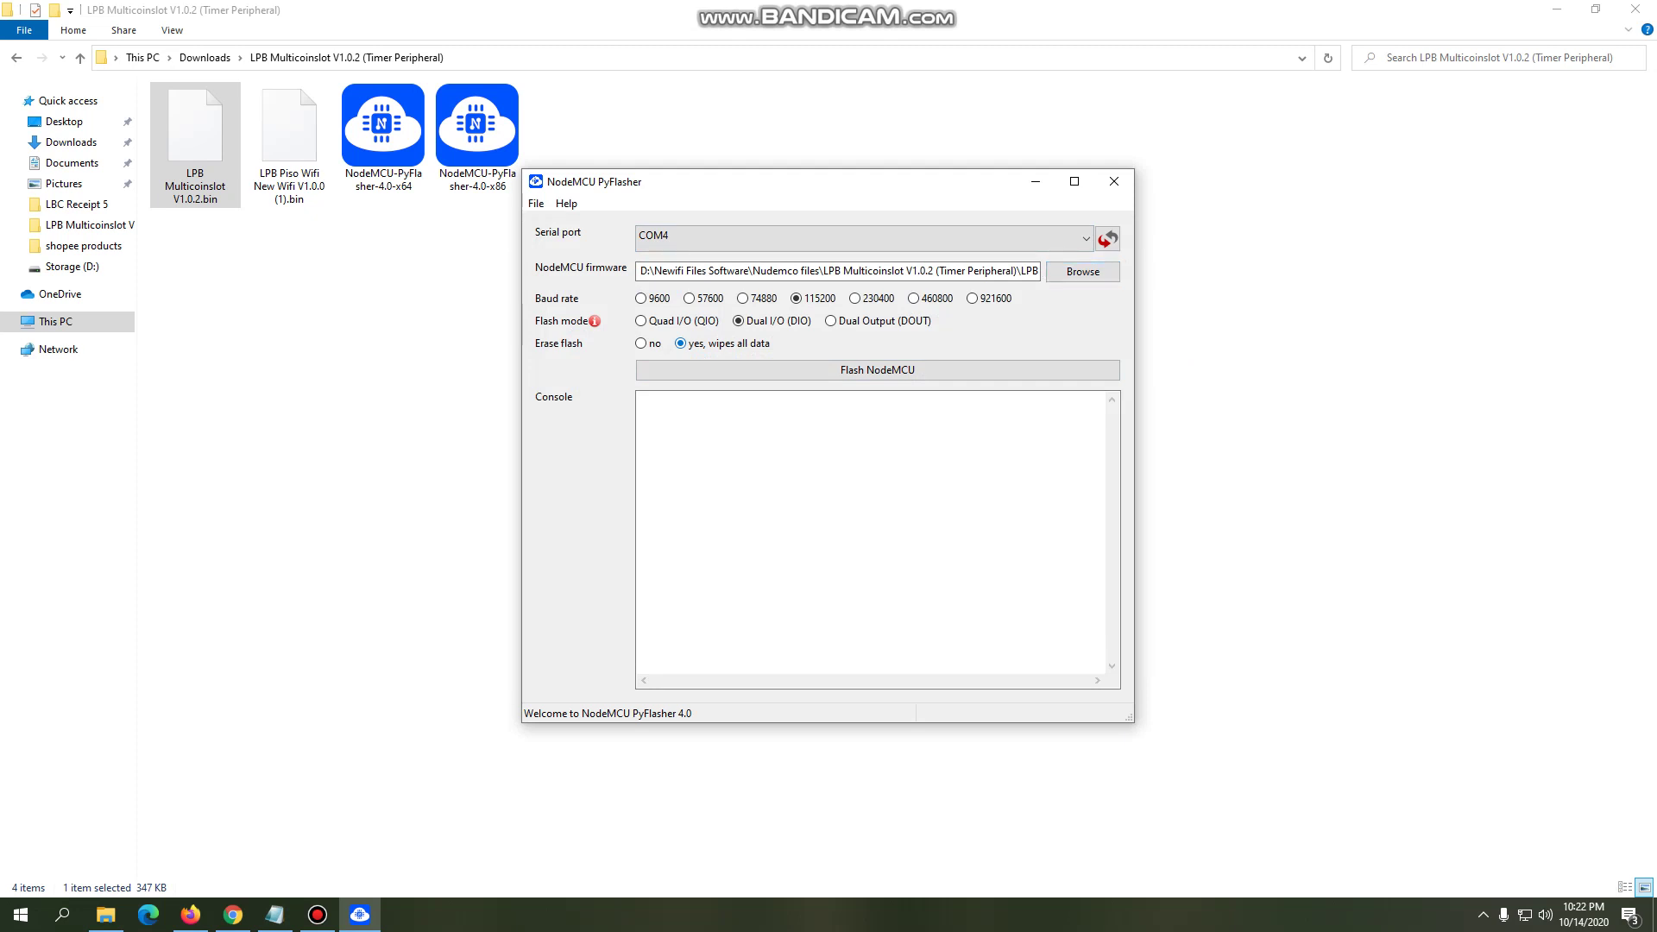
- Flash the selected firmware to the NodeMCU, and close the flasher after checking the end of the console log
{"action": "left_click", "coordinate": [878, 369]}
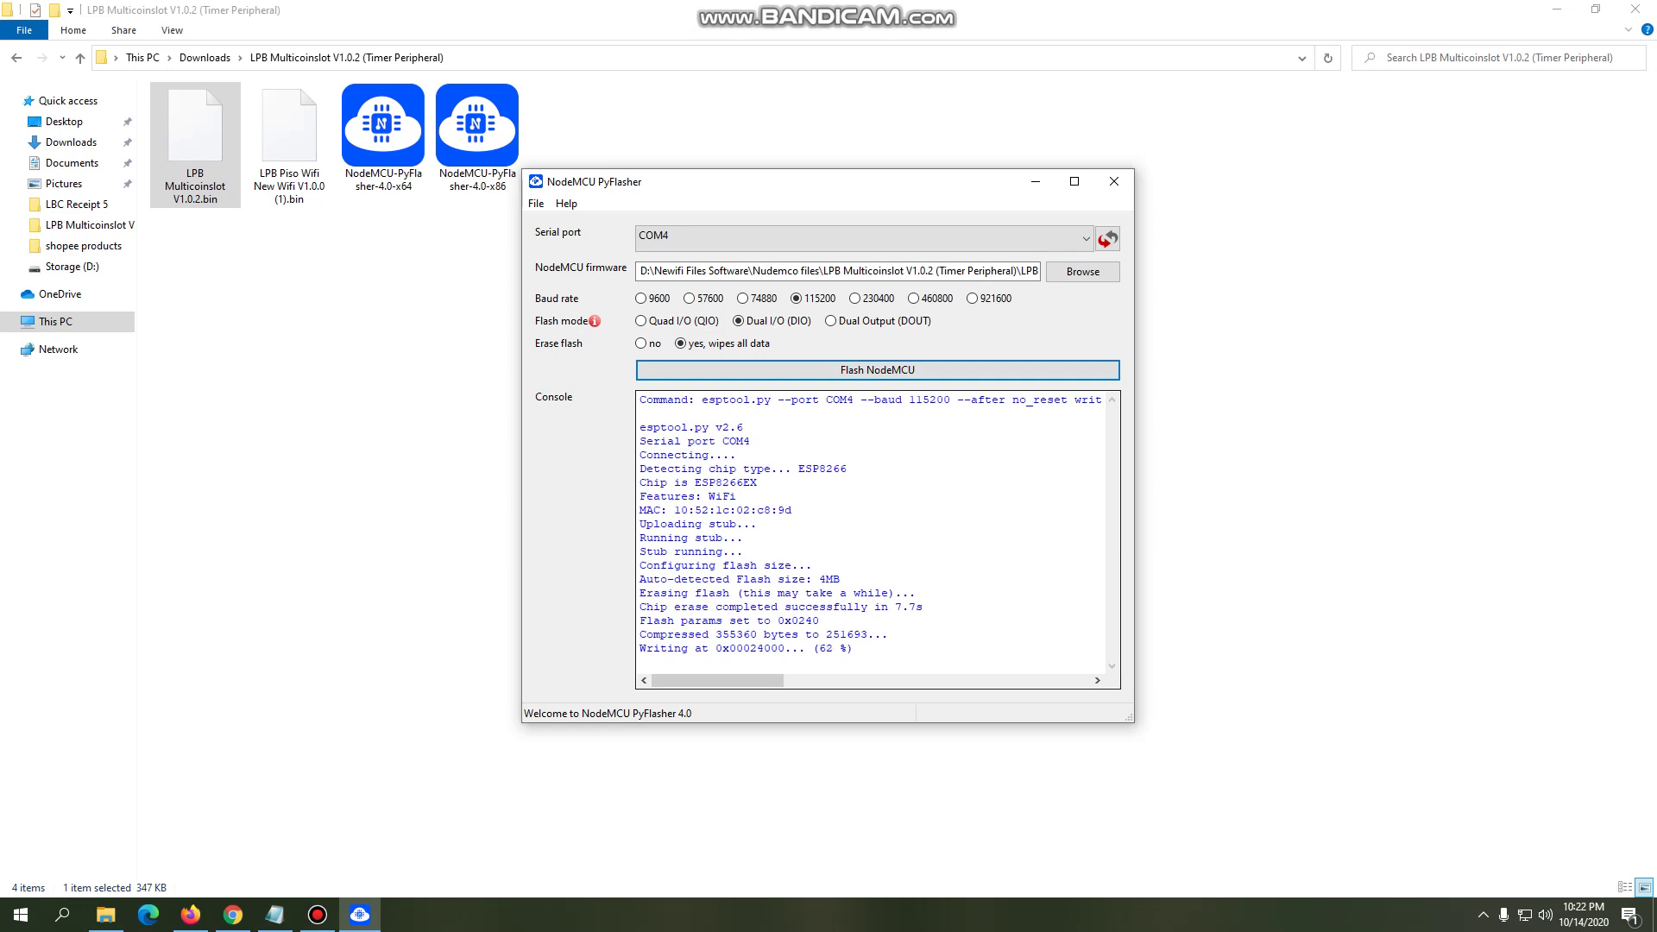
{"action": "left_click_drag", "start_coordinate": [838, 190], "coordinate": [771, 163]}
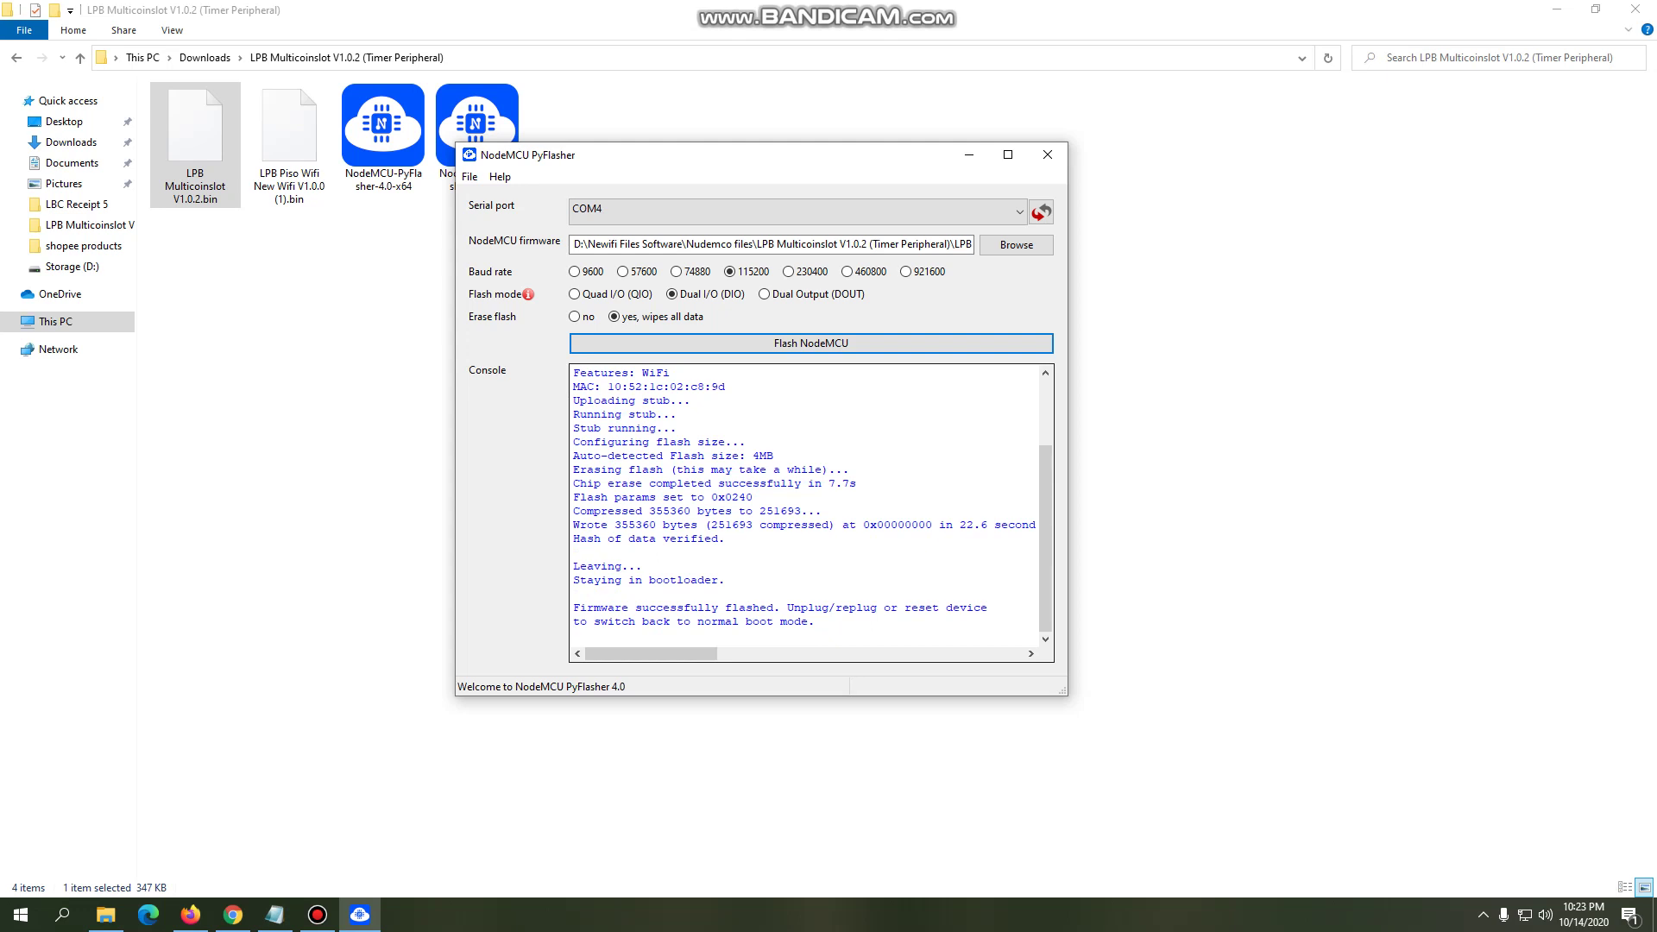
{"action": "left_click_drag", "start_coordinate": [572, 608], "coordinate": [774, 608]}
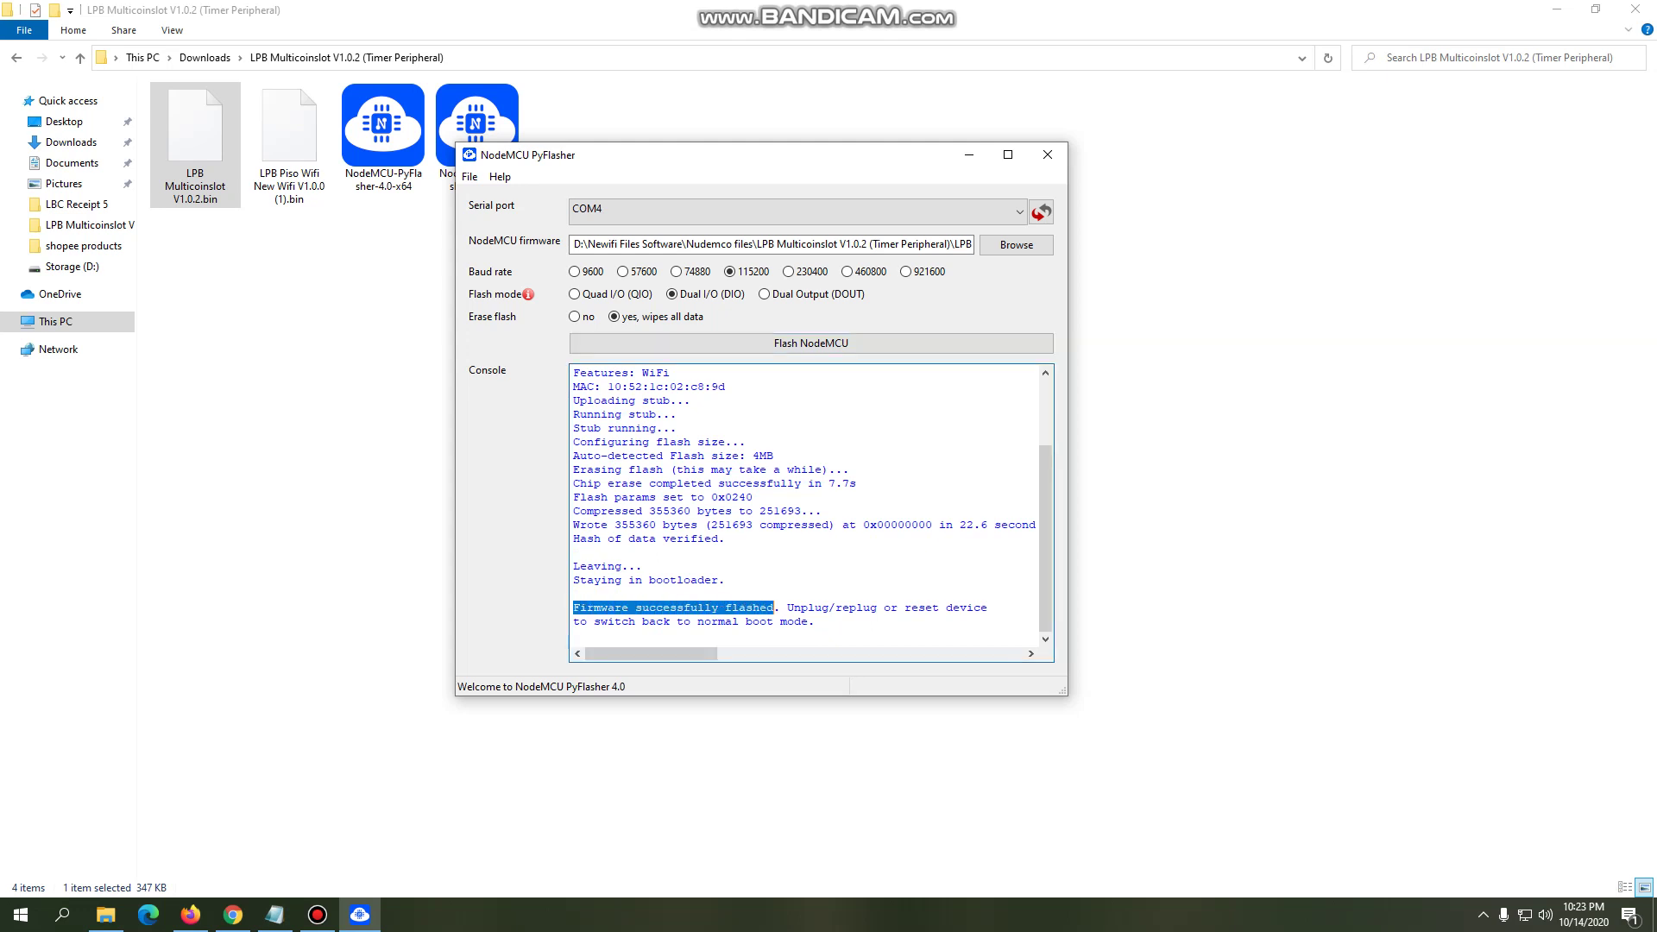
{"action": "left_click", "coordinate": [813, 622]}
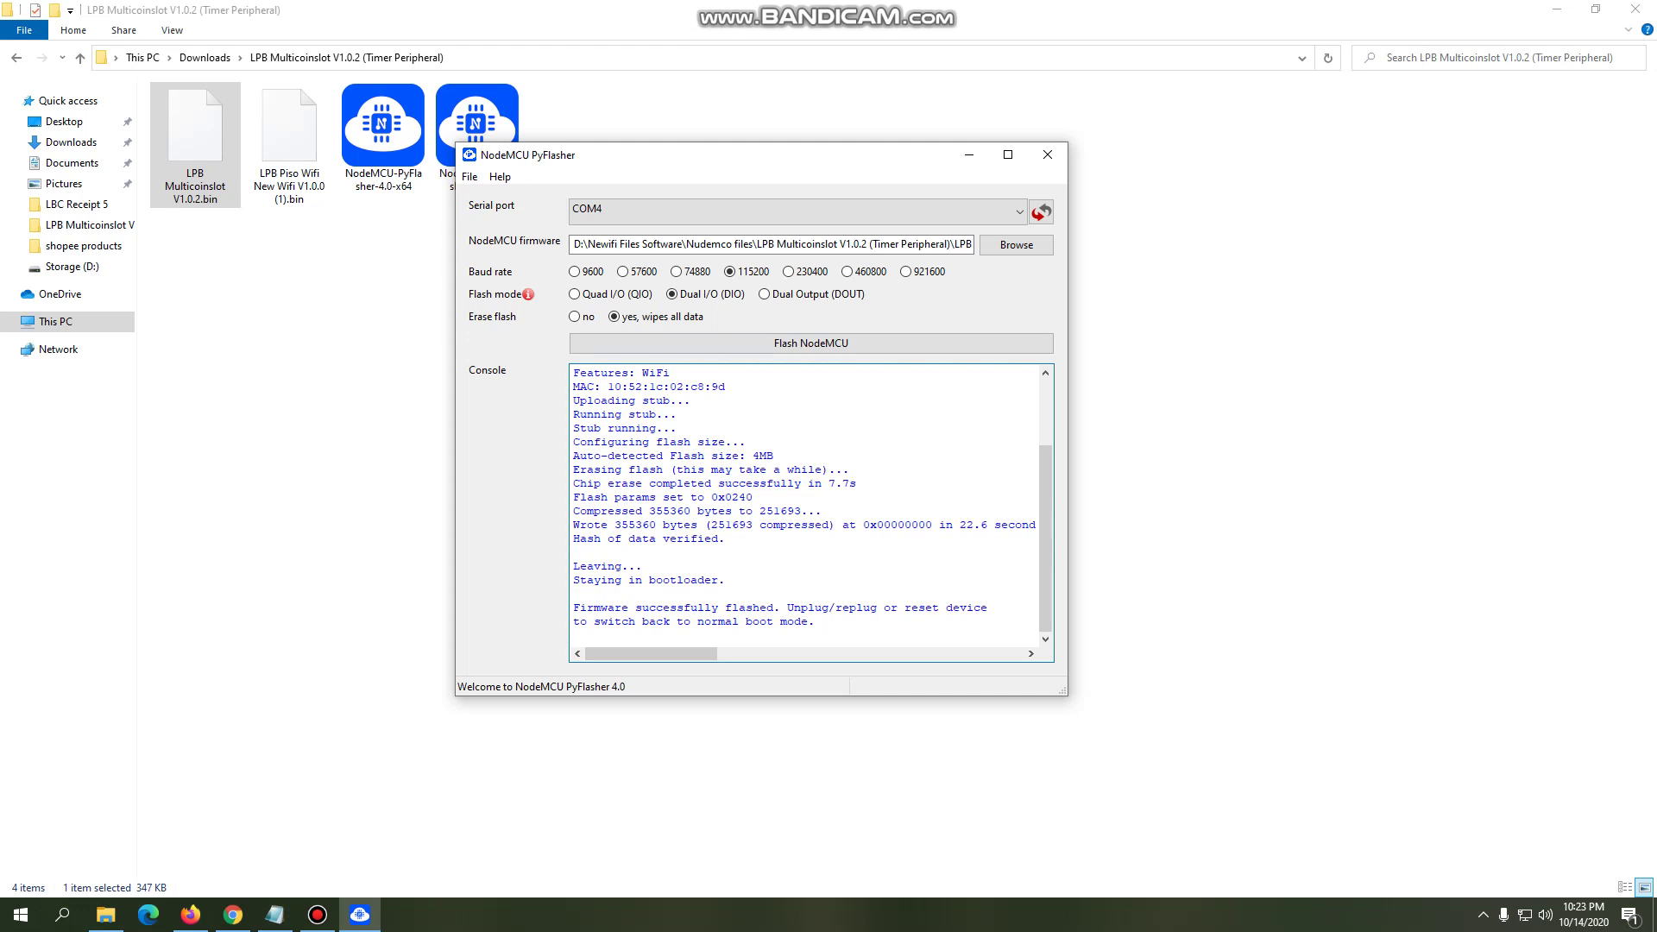
{"action": "left_click", "coordinate": [1047, 154]}
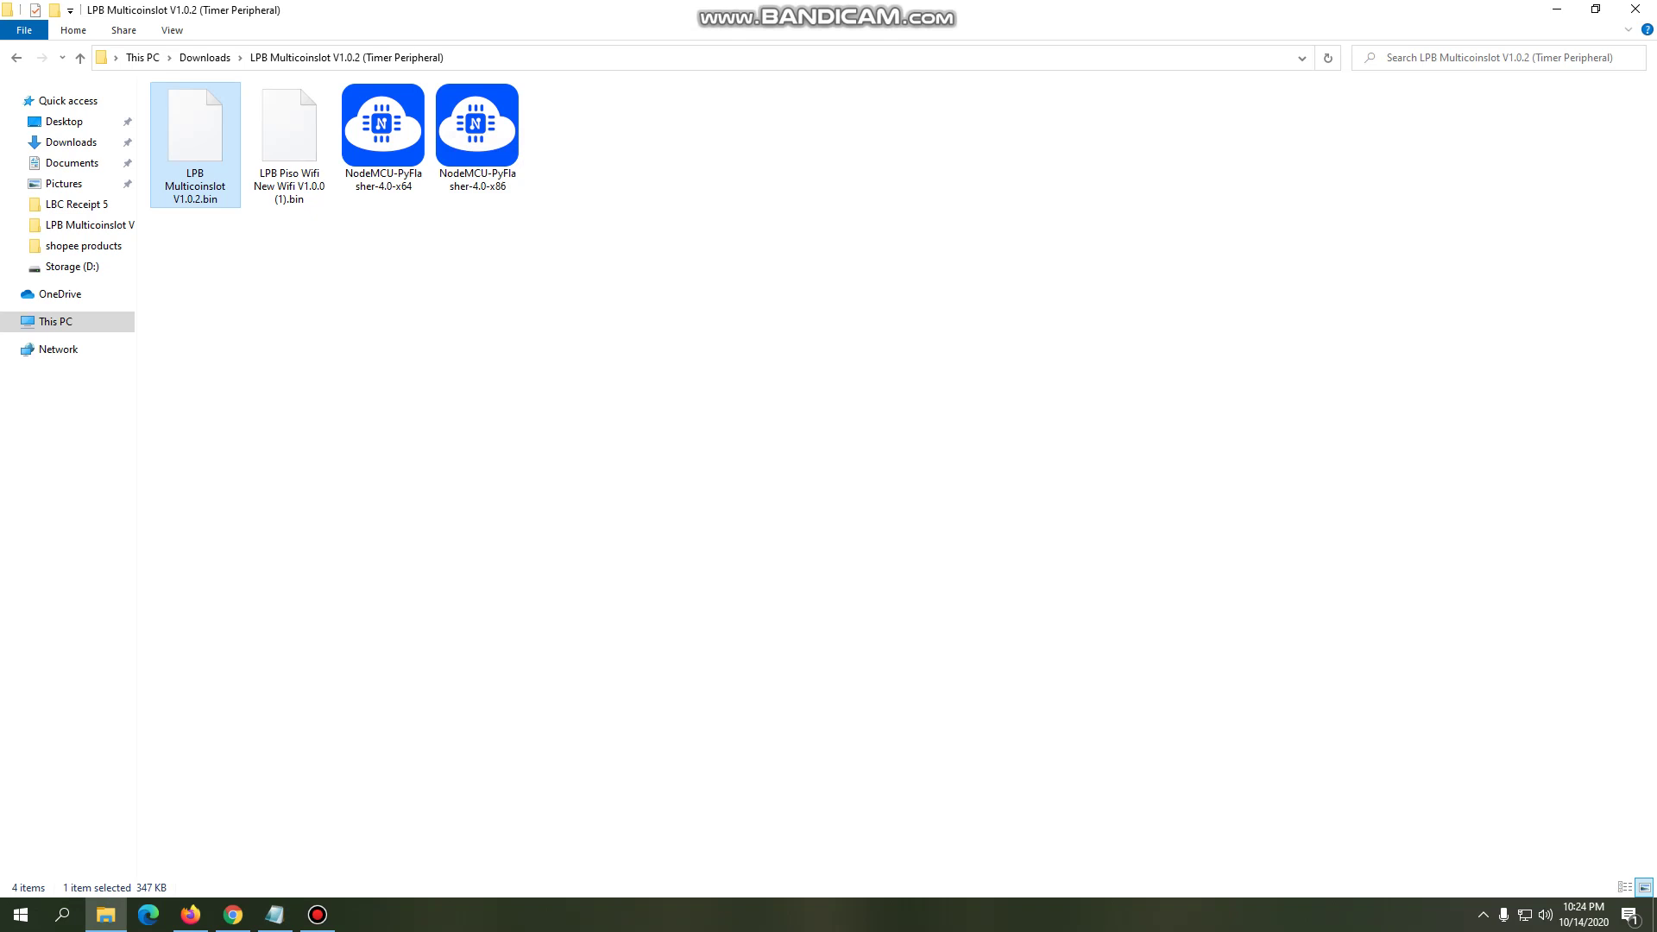
{"action": "left_click", "coordinate": [317, 915]}
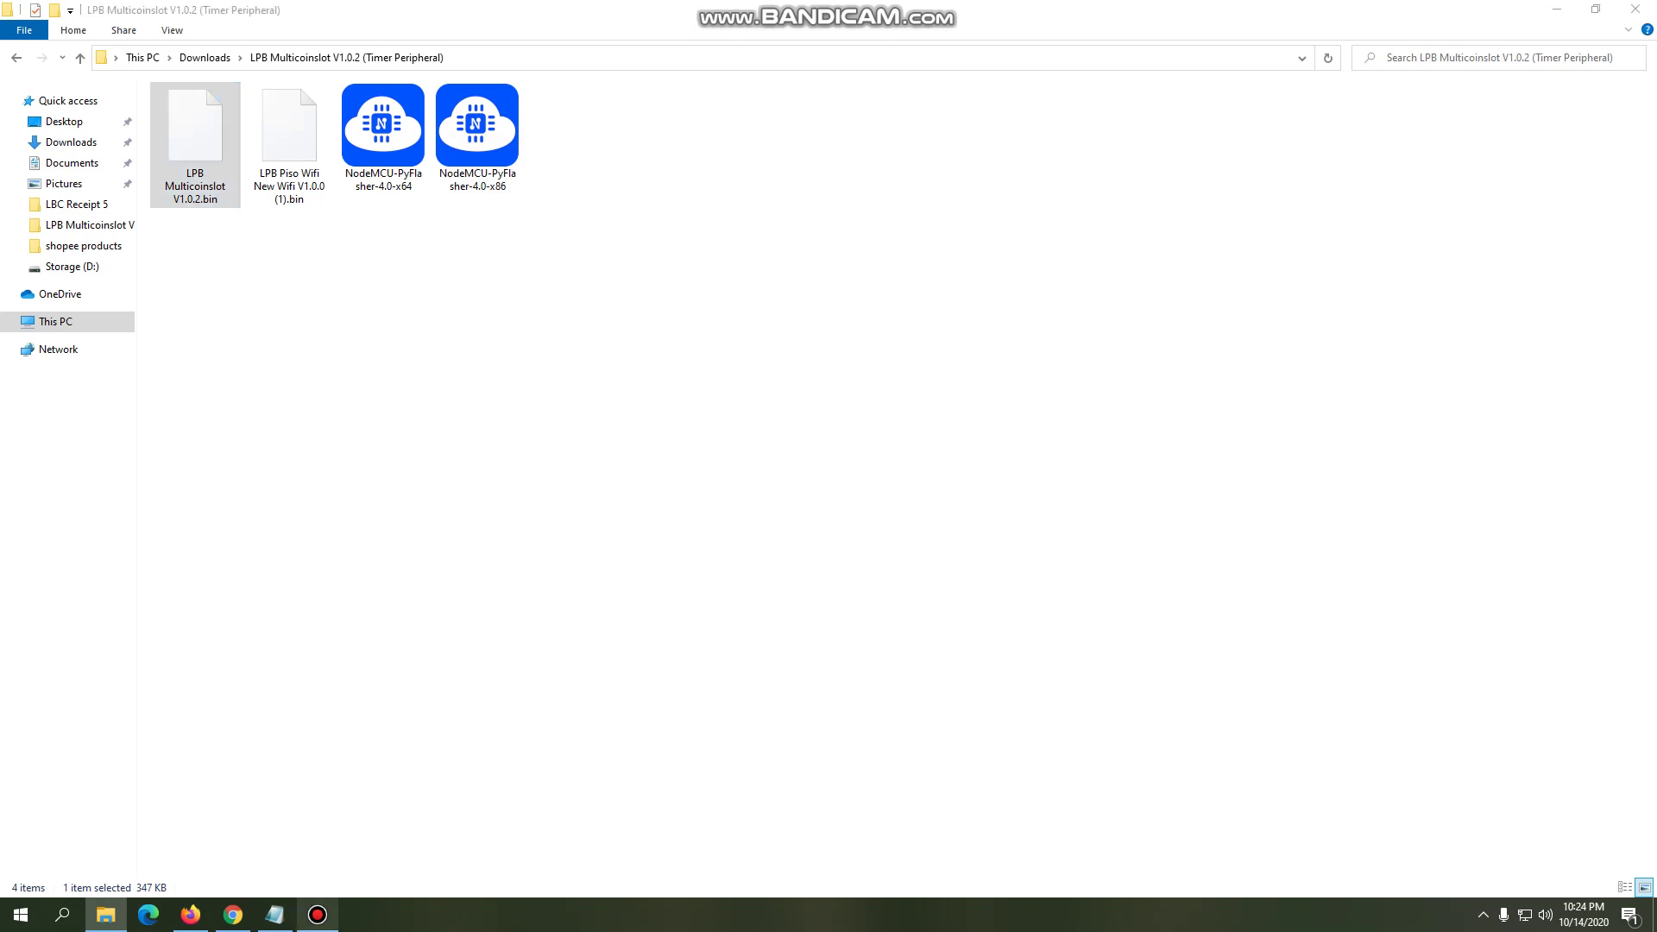